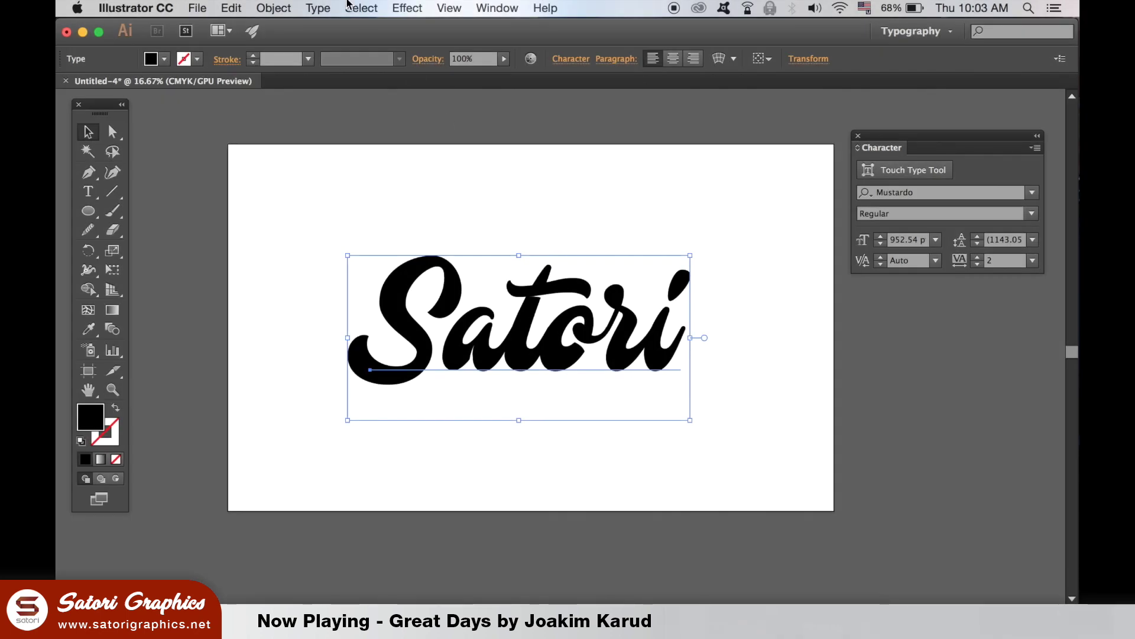
Step: Bring up the Type menu to convert the Satori lettering
{"action": "left_click", "coordinate": [320, 7]}
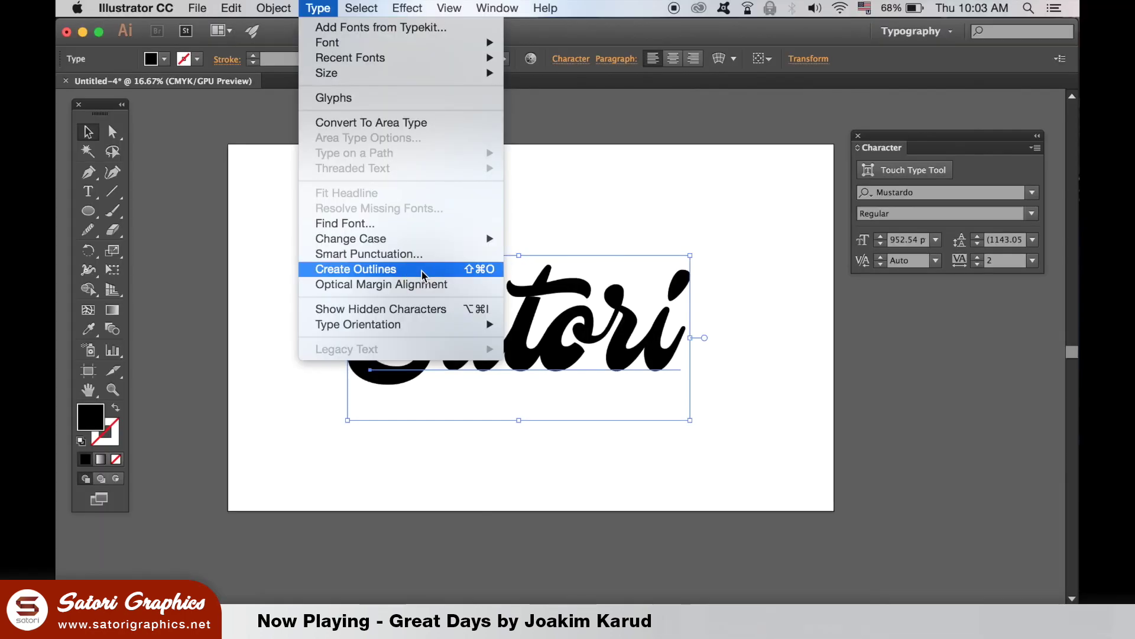
Step: Convert Satori to outlines, close the Character panel, and apply the default gradient fill
{"action": "left_click", "coordinate": [604, 240]}
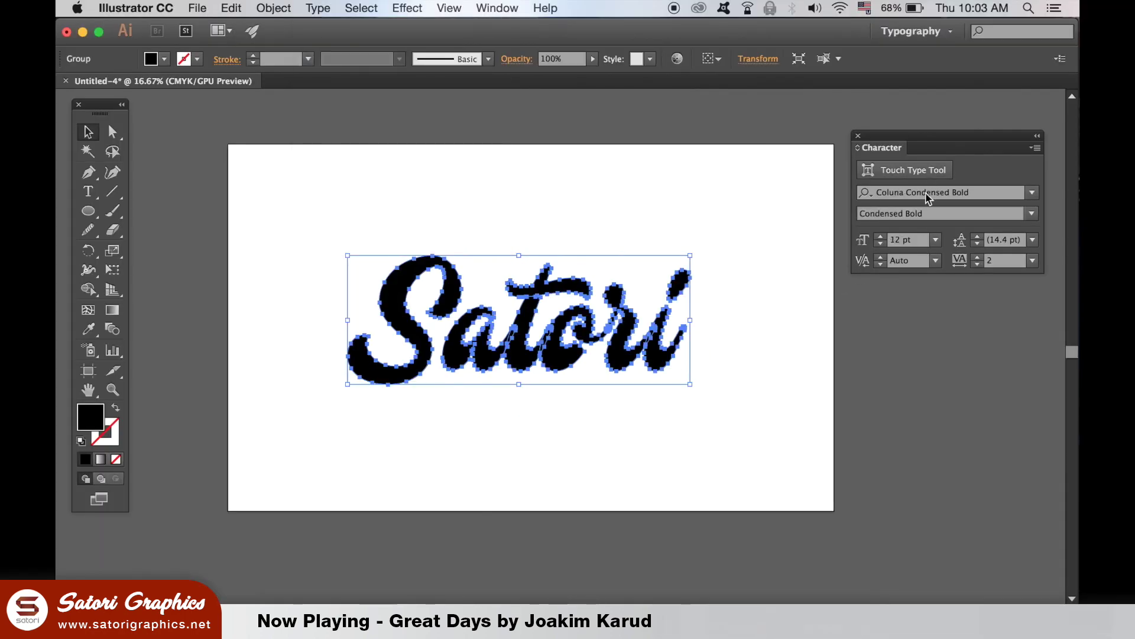
{"action": "left_click", "coordinate": [858, 136]}
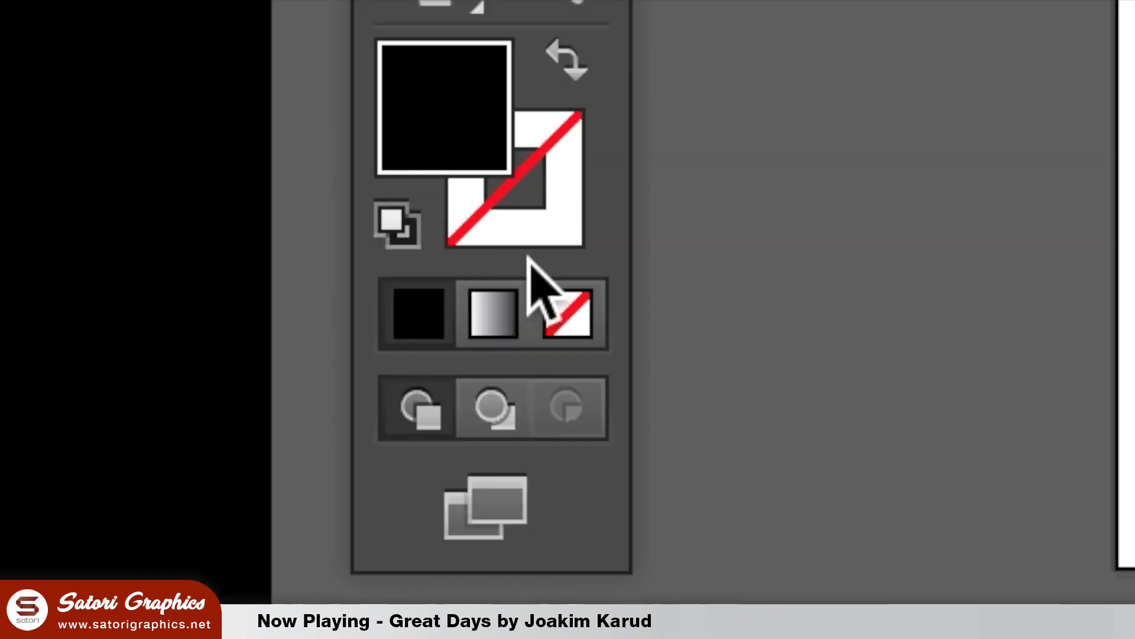
{"action": "left_click", "coordinate": [486, 319]}
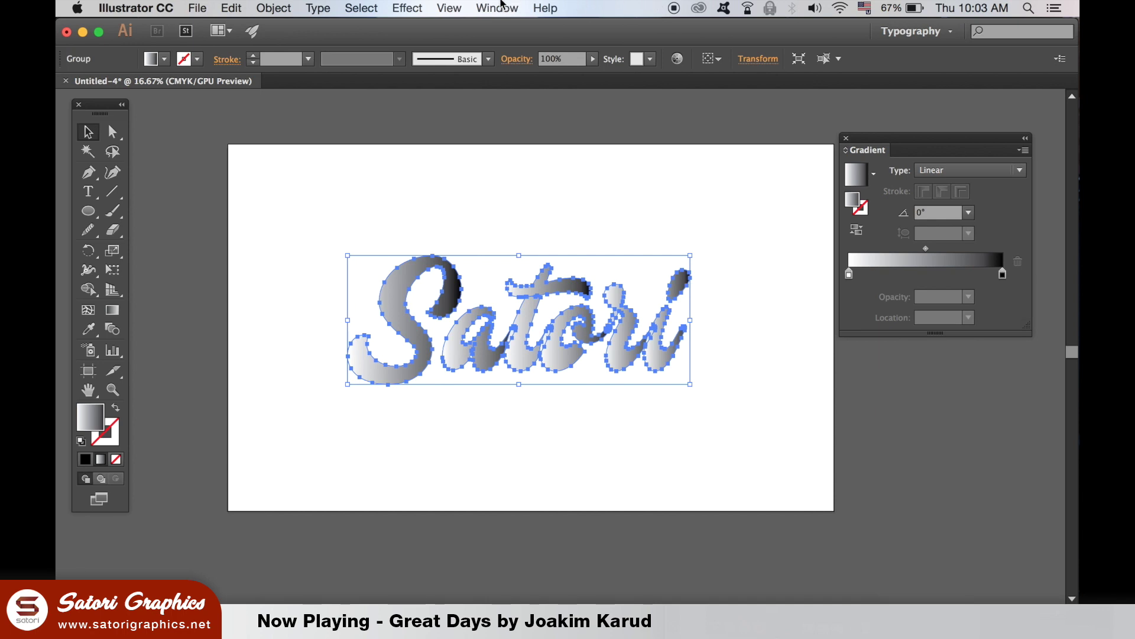
{"action": "left_click", "coordinate": [501, 5]}
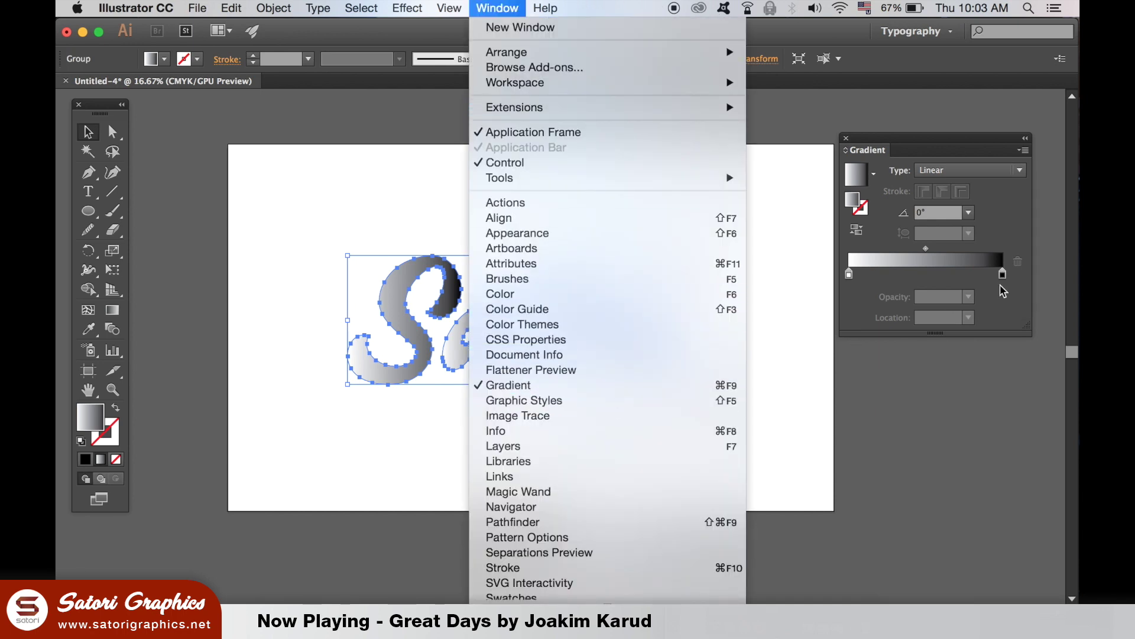
{"action": "left_click", "coordinate": [1009, 309]}
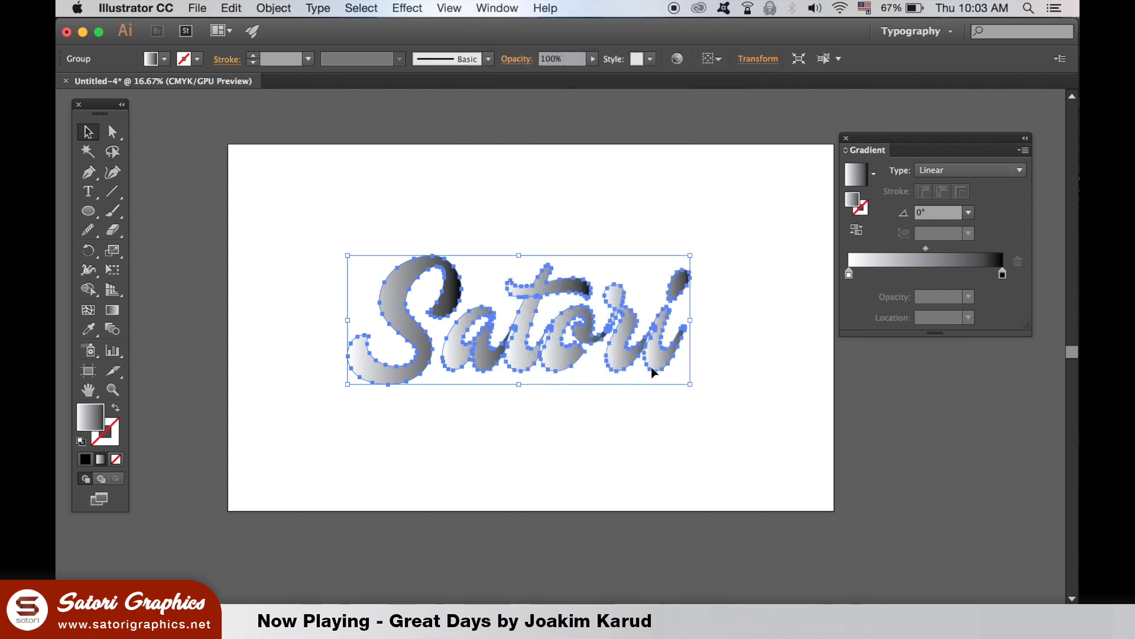
Step: Set the gradient stops to a light blue swatch on the left and navy on the right
{"action": "double_click", "coordinate": [849, 273]}
{"action": "left_click", "coordinate": [794, 359]}
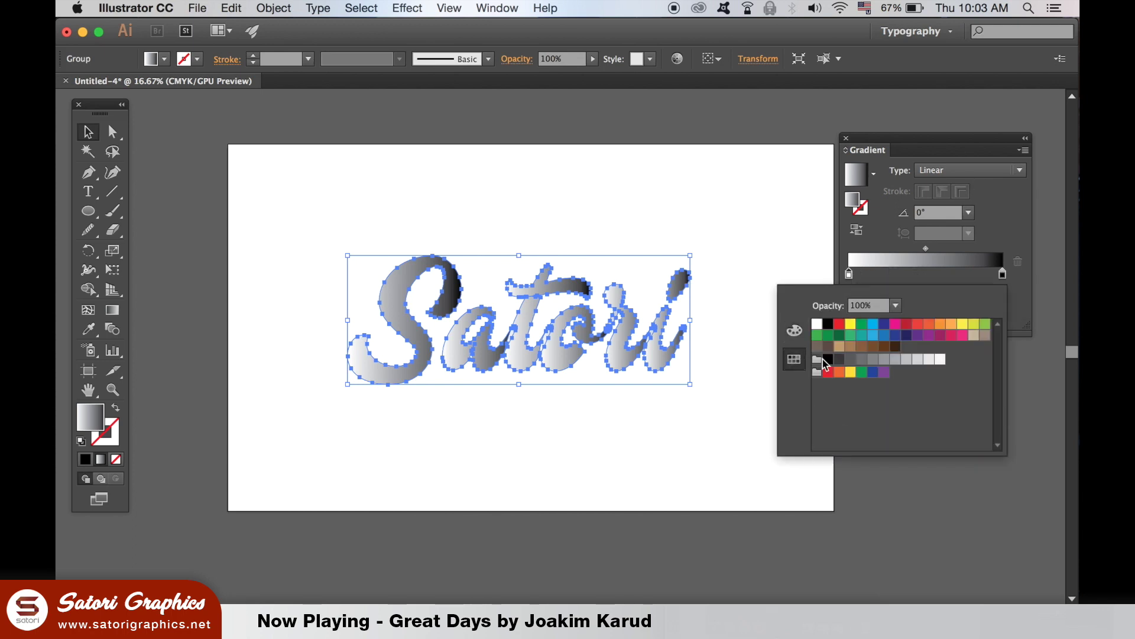
{"action": "left_click", "coordinate": [873, 335]}
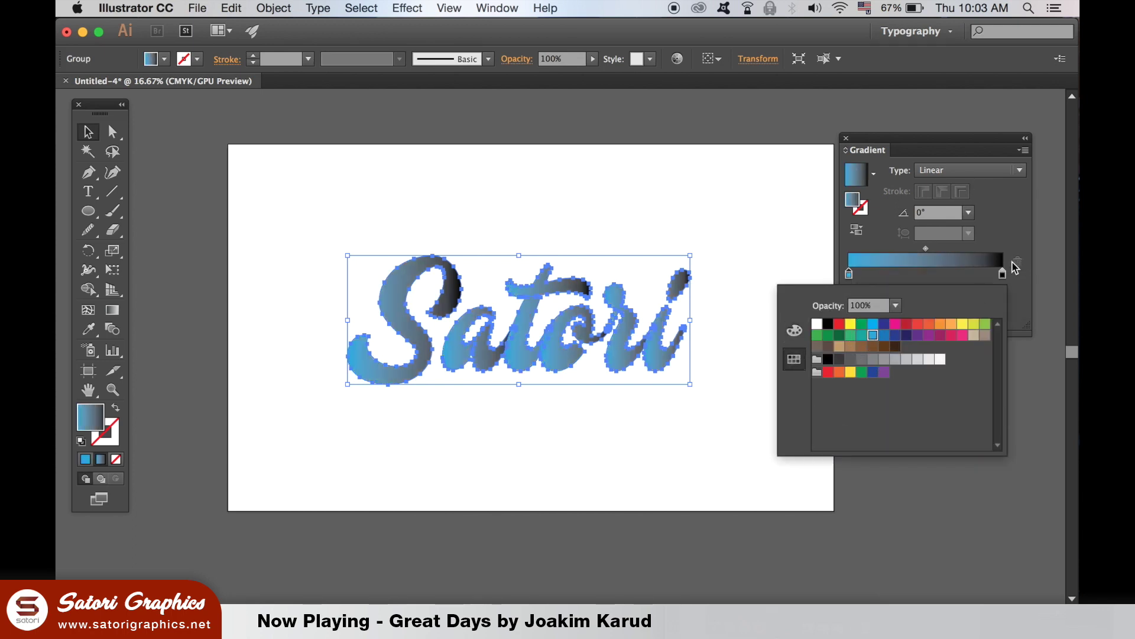
{"action": "double_click", "coordinate": [1002, 273]}
{"action": "left_click", "coordinate": [906, 335]}
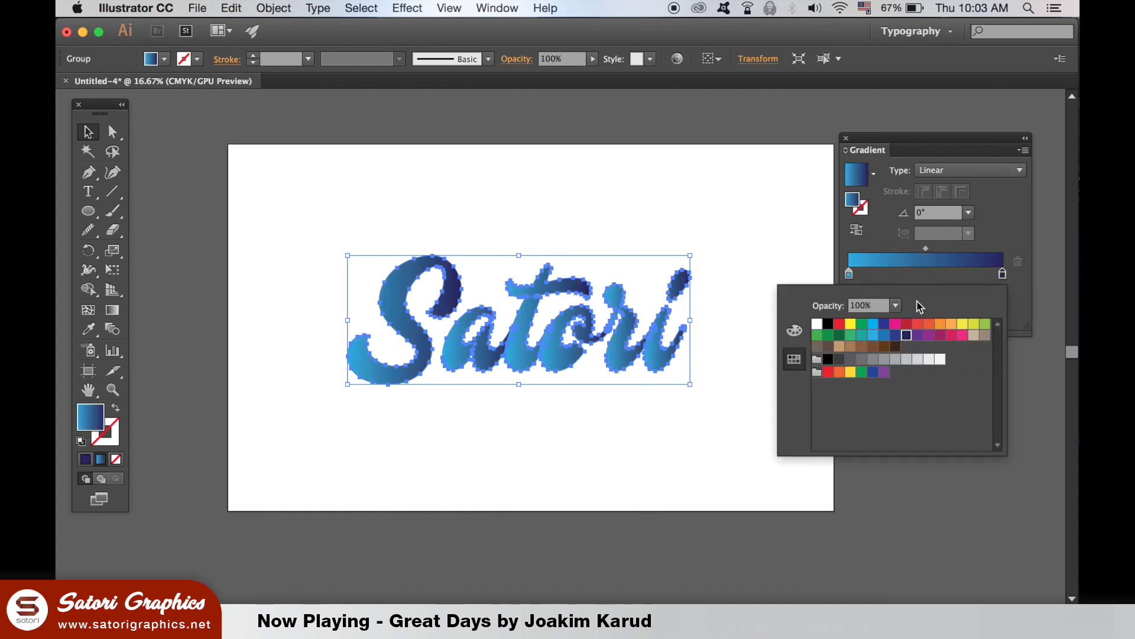
{"action": "left_click", "coordinate": [736, 284]}
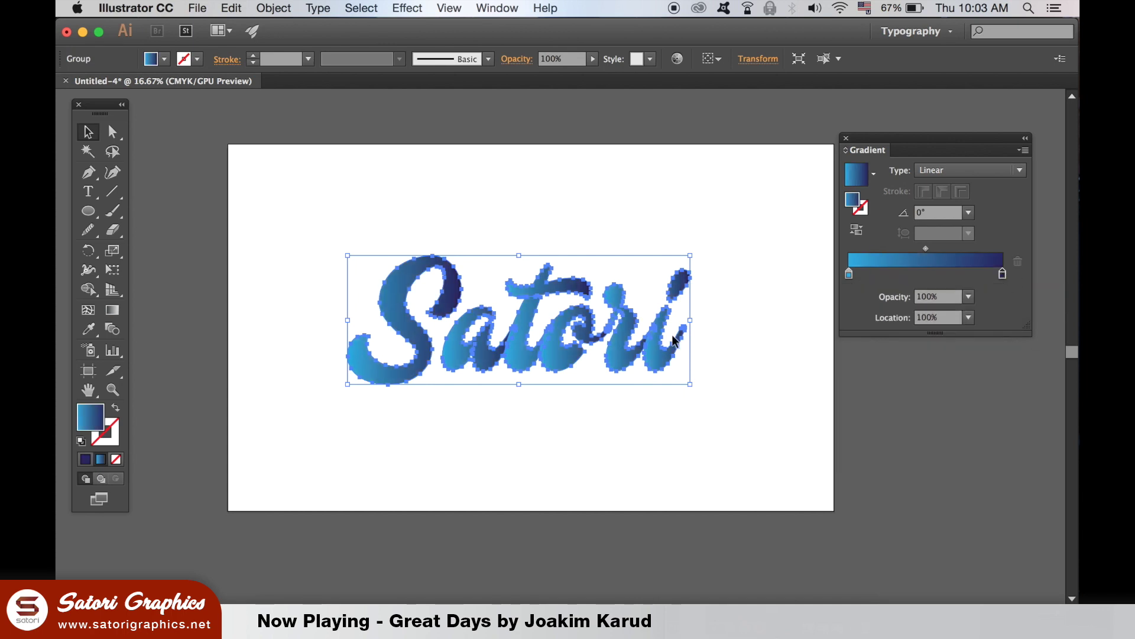
{"action": "left_click", "coordinate": [751, 369]}
Step: With the Gradient Tool, run the Satori gradient left to right across the lettering
{"action": "left_click", "coordinate": [563, 342]}
{"action": "left_click", "coordinate": [112, 311]}
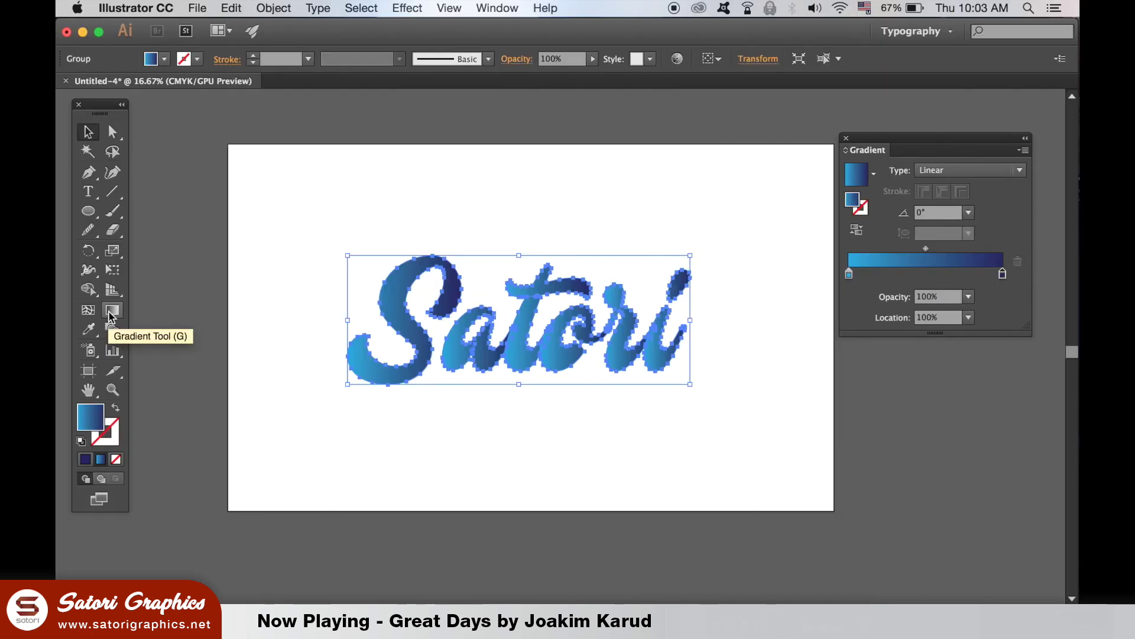
{"action": "left_click", "coordinate": [112, 310]}
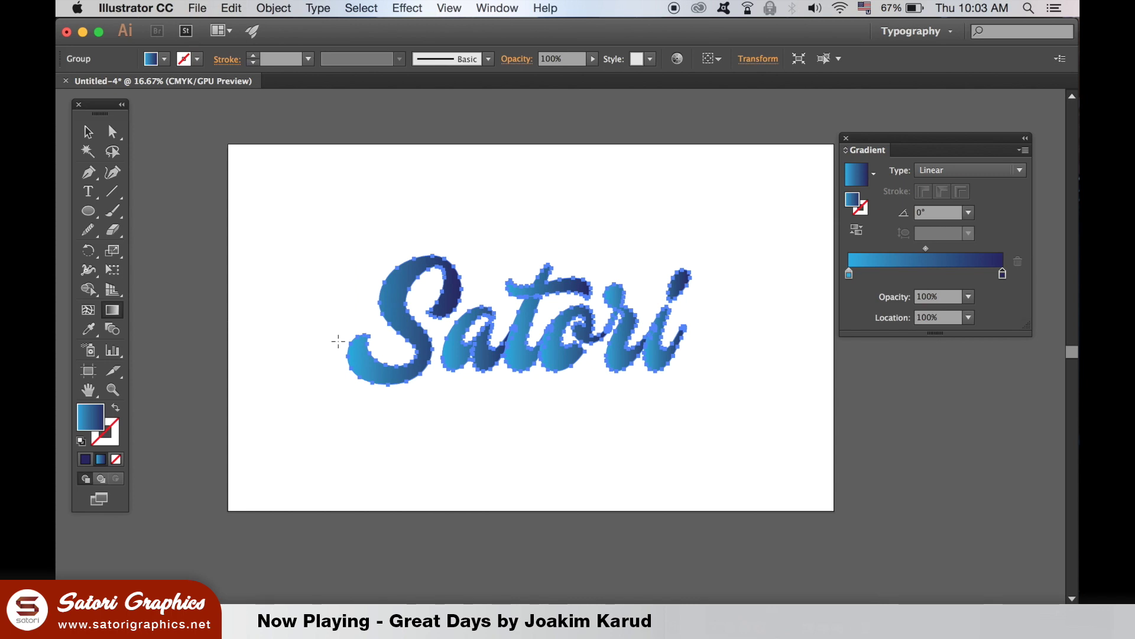
{"action": "left_click_drag", "start_coordinate": [340, 310], "coordinate": [703, 343]}
{"action": "left_click", "coordinate": [88, 131]}
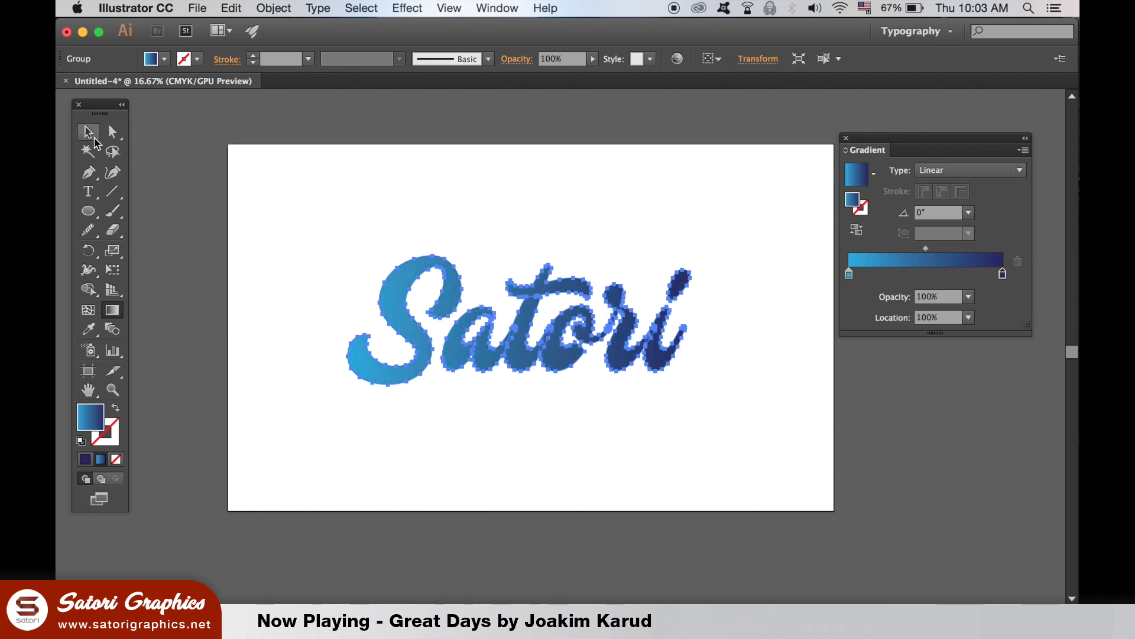
{"action": "left_click", "coordinate": [279, 190]}
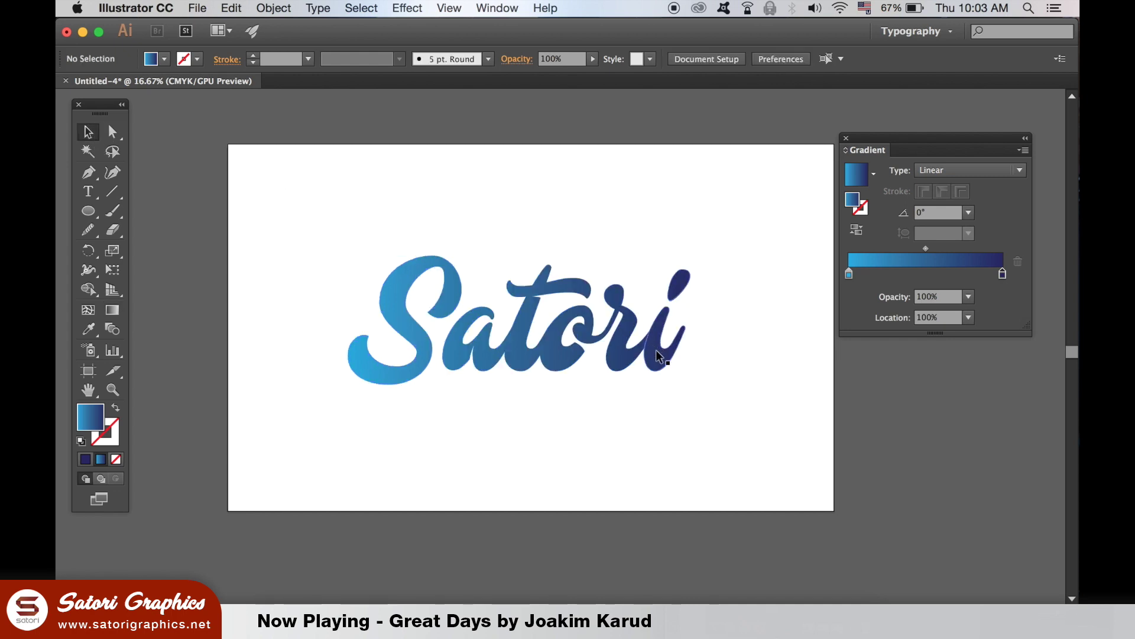
Step: Set the Satori gradient angle to 120° in the Gradient panel
{"action": "left_click", "coordinate": [655, 350]}
{"action": "left_click", "coordinate": [968, 213]}
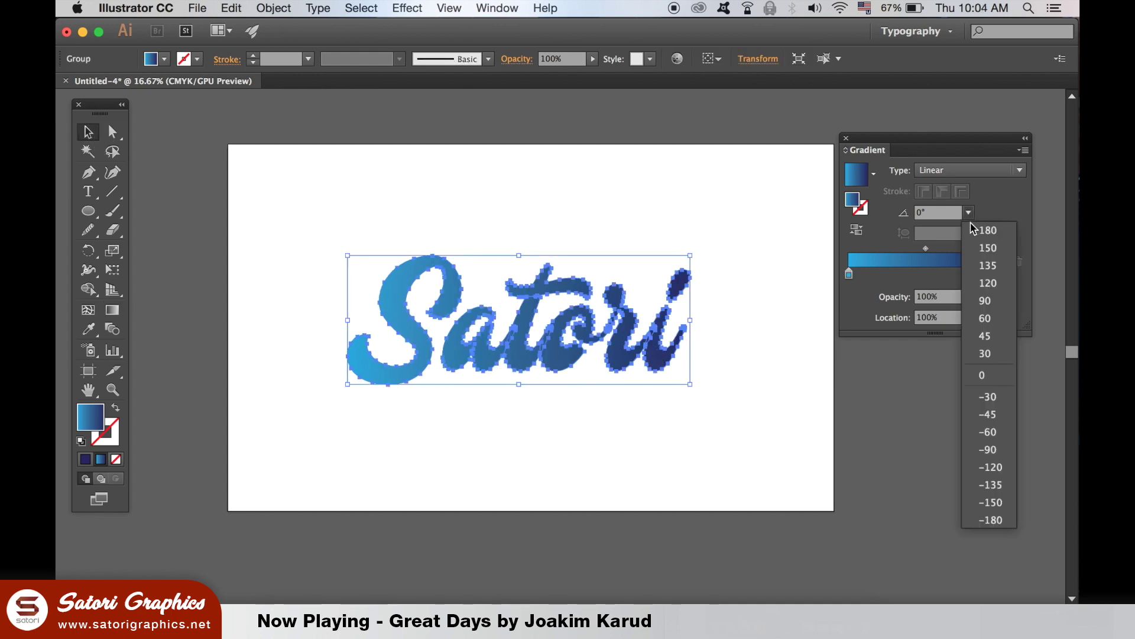
{"action": "left_click", "coordinate": [997, 284]}
{"action": "left_click", "coordinate": [775, 232]}
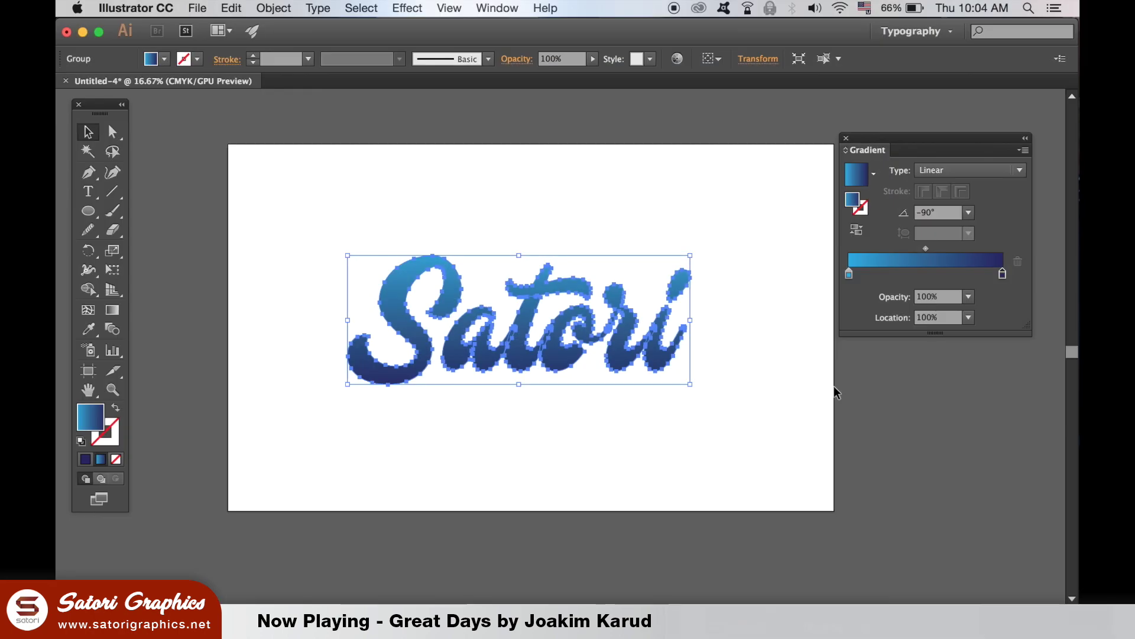
Step: Make the gradient Radial, try aspect ratios 20% then 200%, and set angle 180°
{"action": "left_click", "coordinate": [999, 174]}
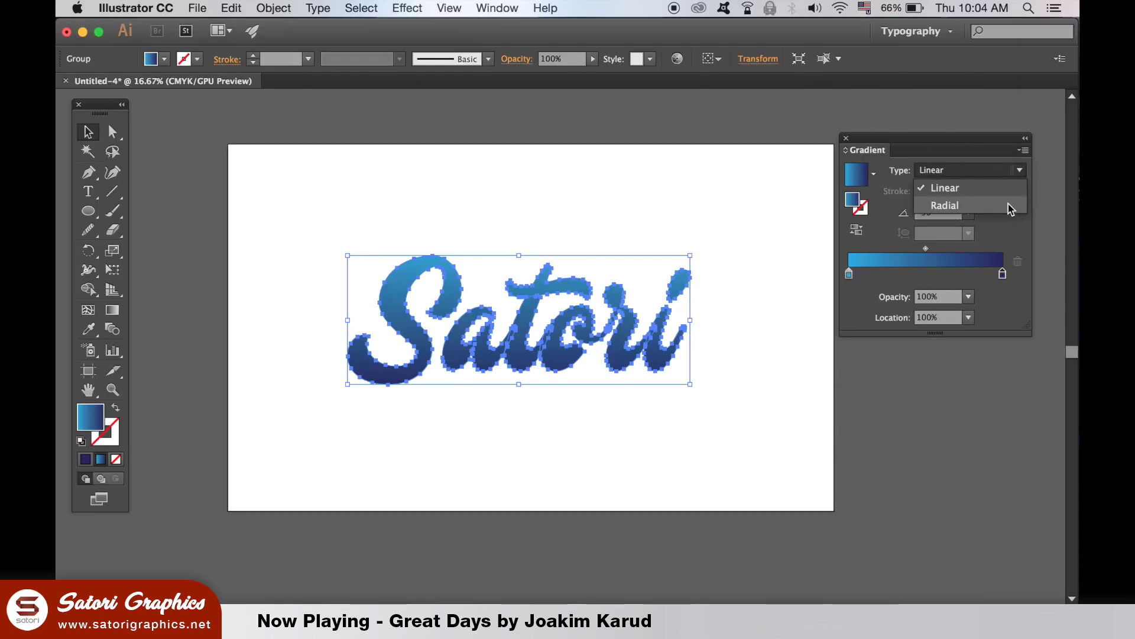
{"action": "left_click", "coordinate": [1010, 208]}
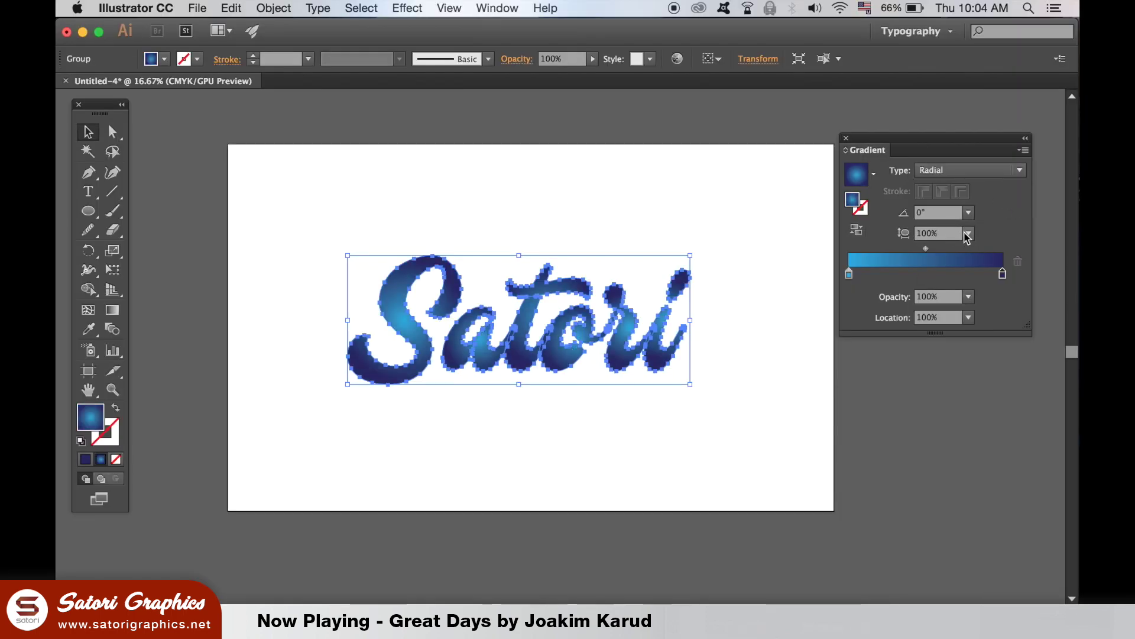
{"action": "left_click", "coordinate": [968, 234]}
{"action": "left_click", "coordinate": [985, 264]}
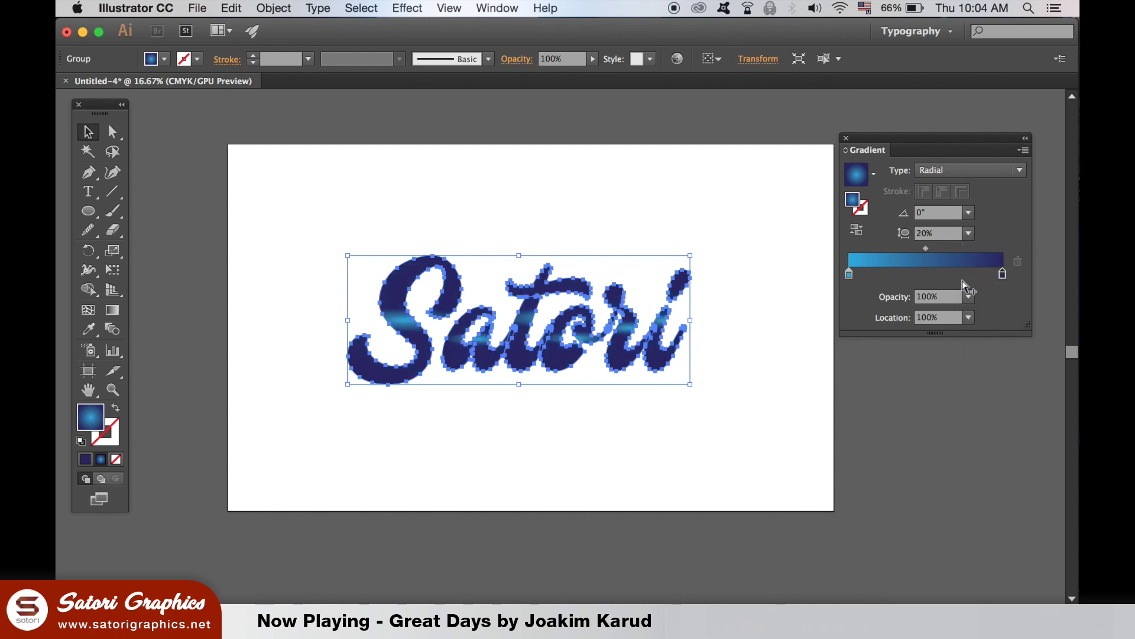
{"action": "left_click", "coordinate": [969, 228]}
{"action": "left_click", "coordinate": [1003, 436]}
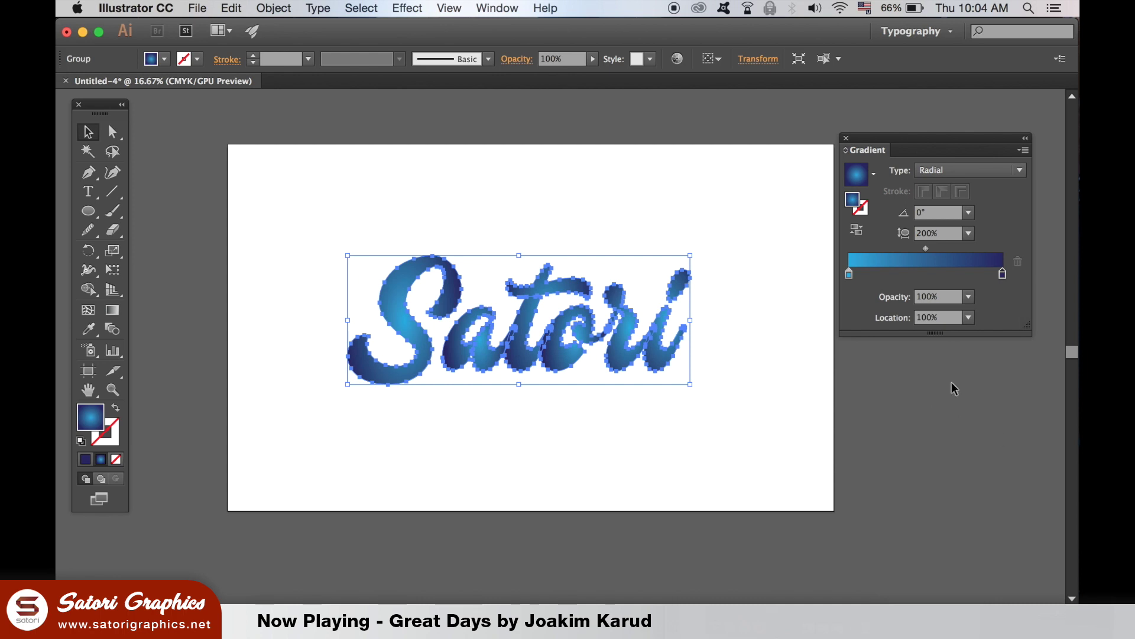
{"action": "left_click", "coordinate": [969, 213]}
{"action": "left_click", "coordinate": [986, 230]}
Step: Drag the radial gradient upward from the S–t junction with the Gradient Tool
{"action": "key", "text": "g"}
{"action": "left_click_drag", "start_coordinate": [519, 327], "coordinate": [518, 245]}
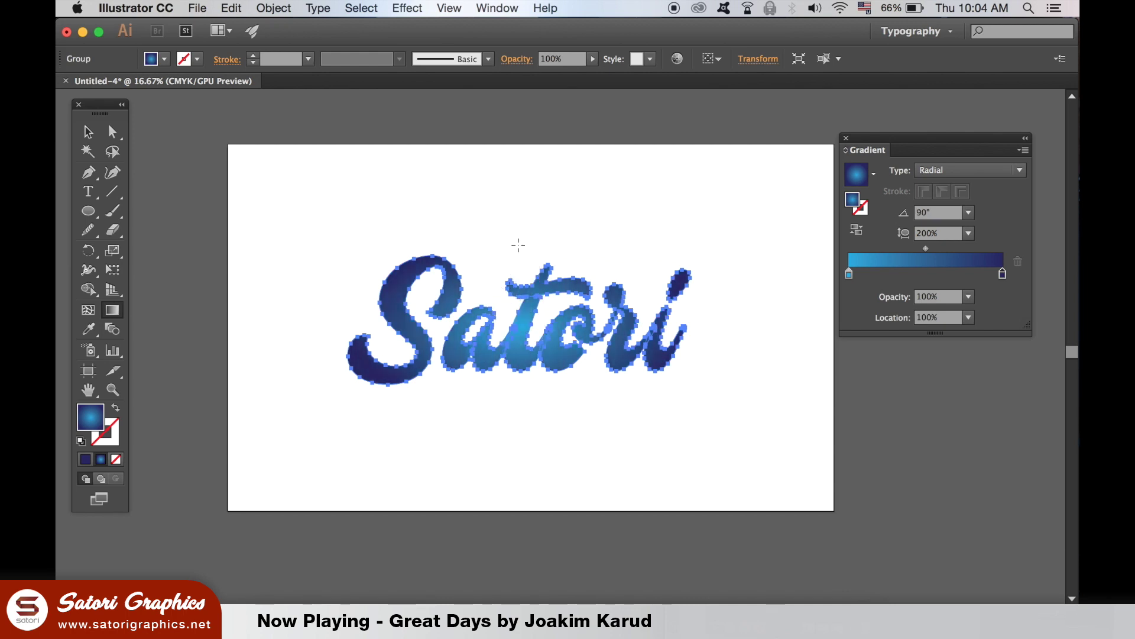
{"action": "key", "text": "v"}
{"action": "left_click", "coordinate": [254, 175]}
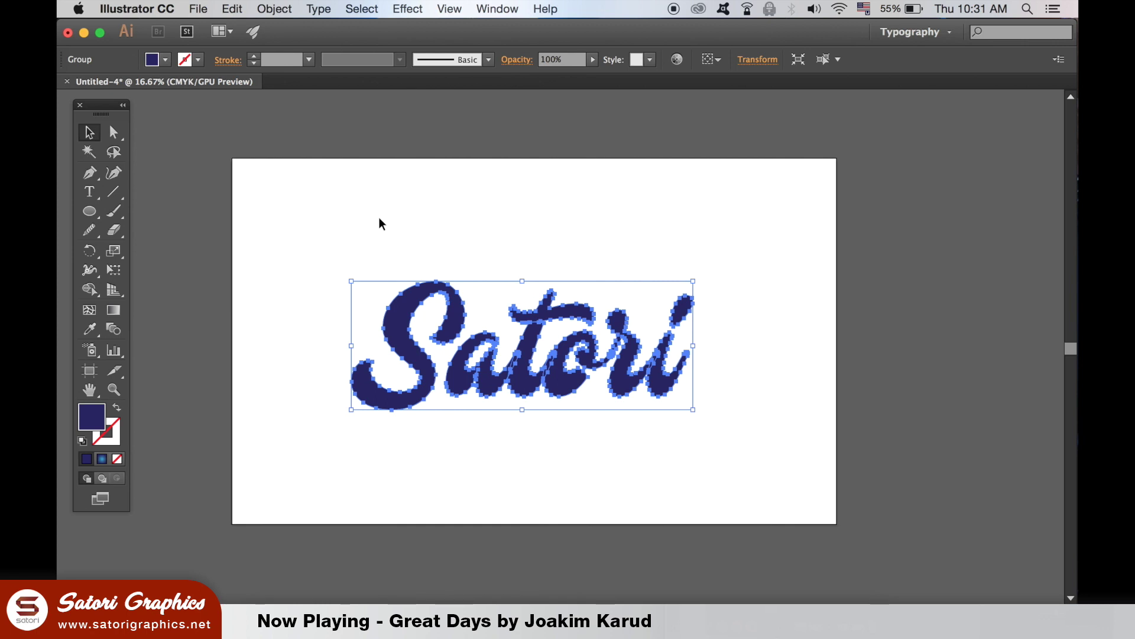
Step: In the Appearance panel, add a new stroke to the Satori group below its contents
{"action": "left_click", "coordinate": [498, 9]}
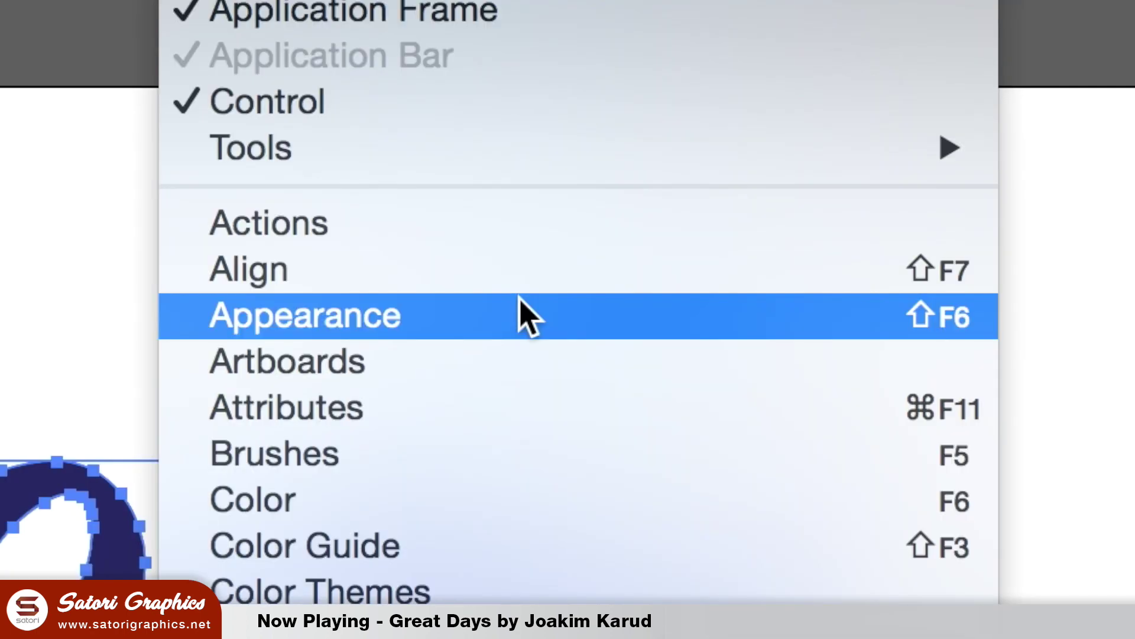
{"action": "left_click", "coordinate": [519, 297]}
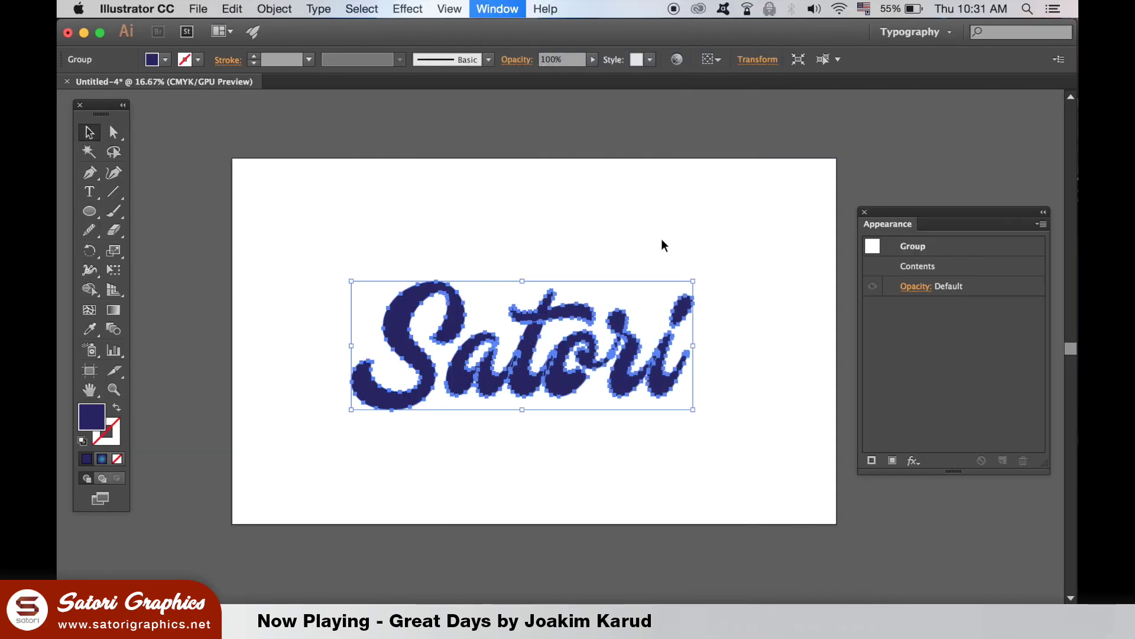
{"action": "left_click_drag", "start_coordinate": [979, 218], "coordinate": [964, 166]}
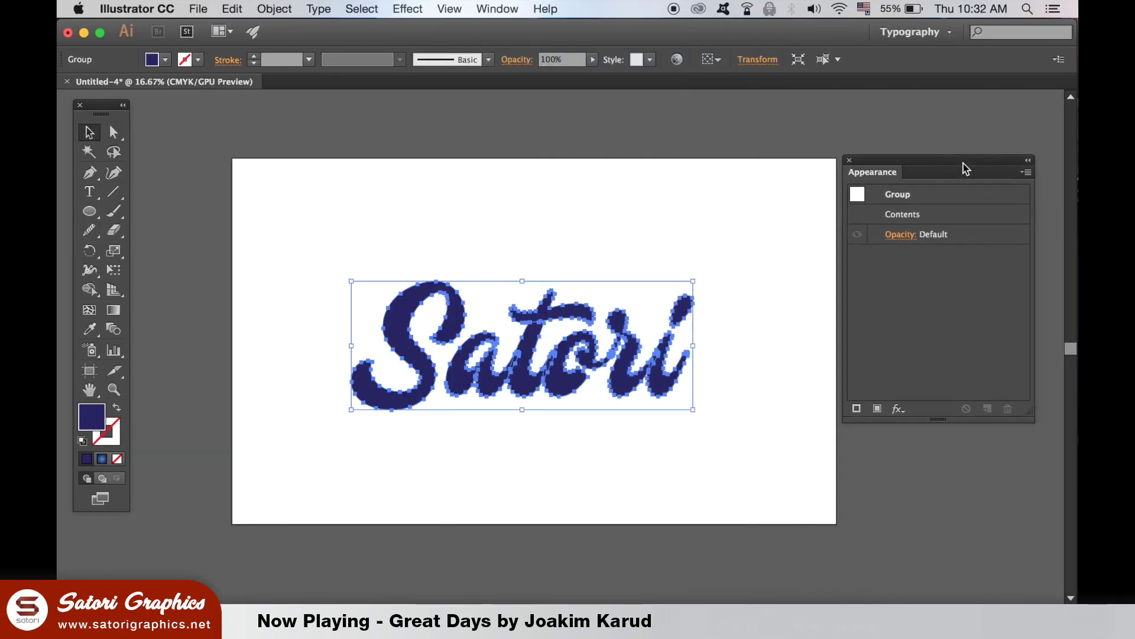
{"action": "left_click", "coordinate": [1026, 172]}
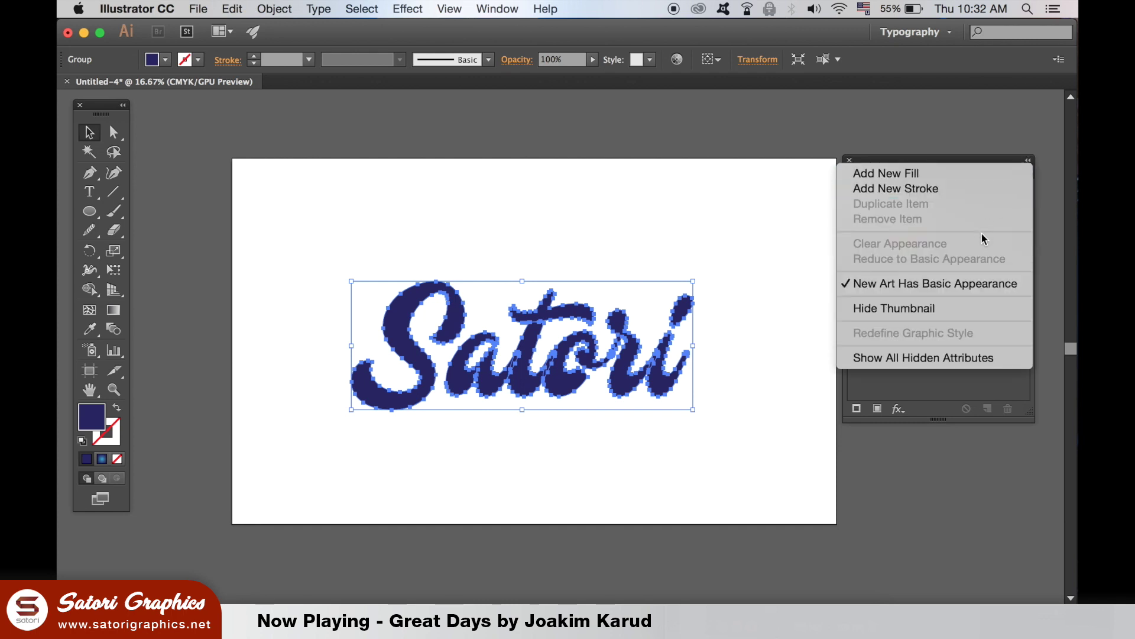
{"action": "left_click", "coordinate": [979, 187]}
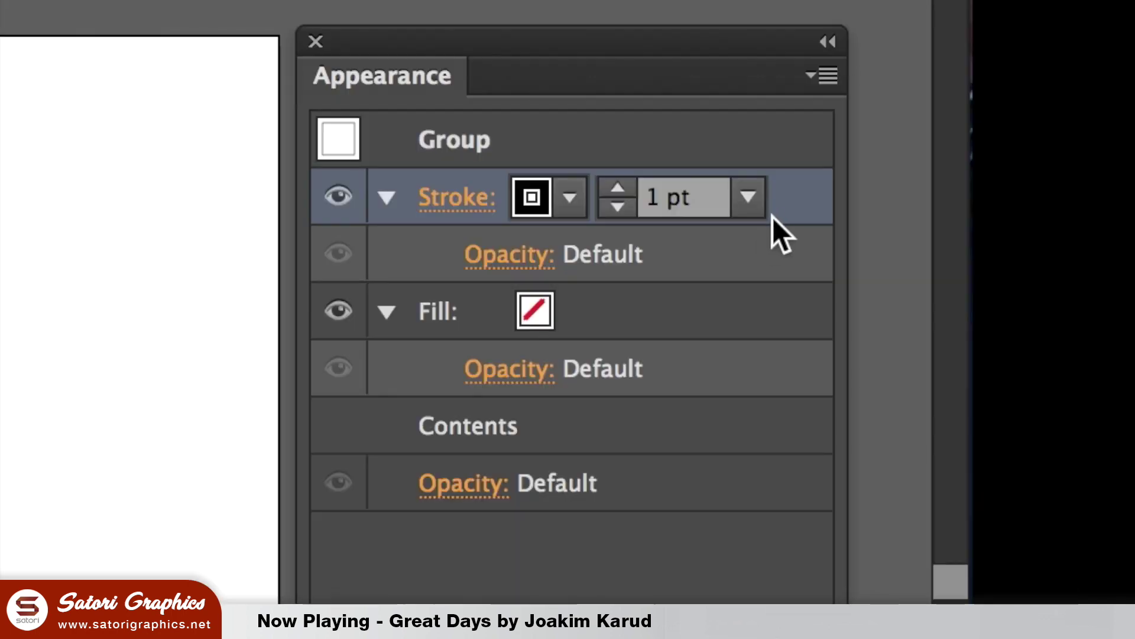
{"action": "mouse_move", "coordinate": [772, 217]}
{"action": "left_mouse_down"}
{"action": "mouse_move", "coordinate": [689, 494]}
{"action": "mouse_move", "coordinate": [657, 476]}
{"action": "mouse_move", "coordinate": [671, 449]}
{"action": "left_mouse_up"}
Step: Set the group fill to white and the stroke weight to 100 pt
{"action": "left_click", "coordinate": [523, 183]}
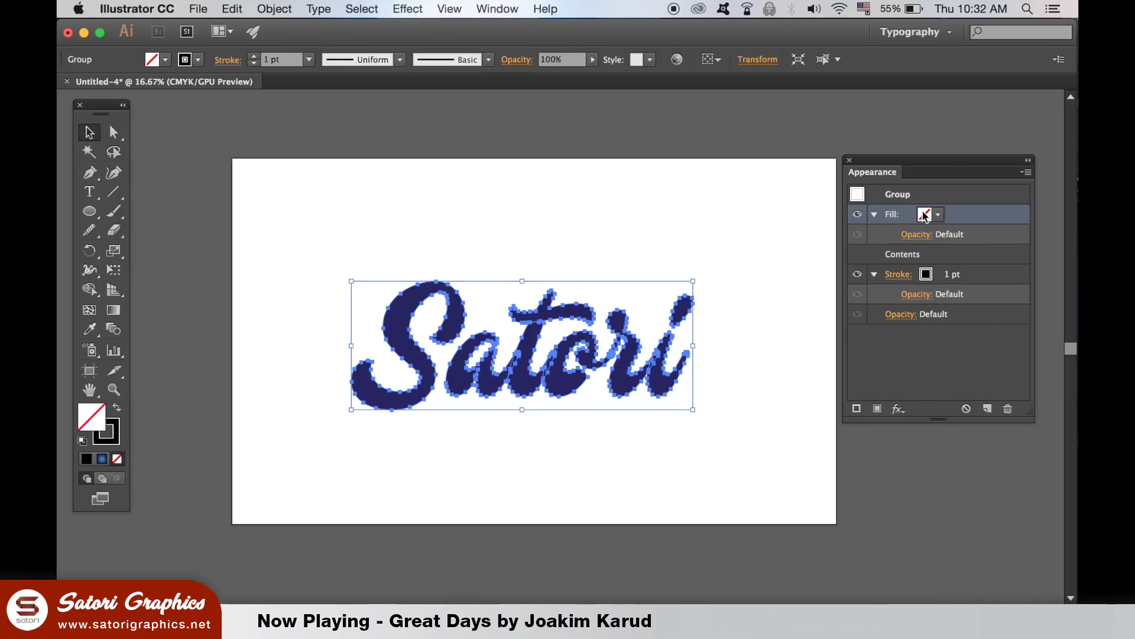
{"action": "left_click", "coordinate": [926, 215]}
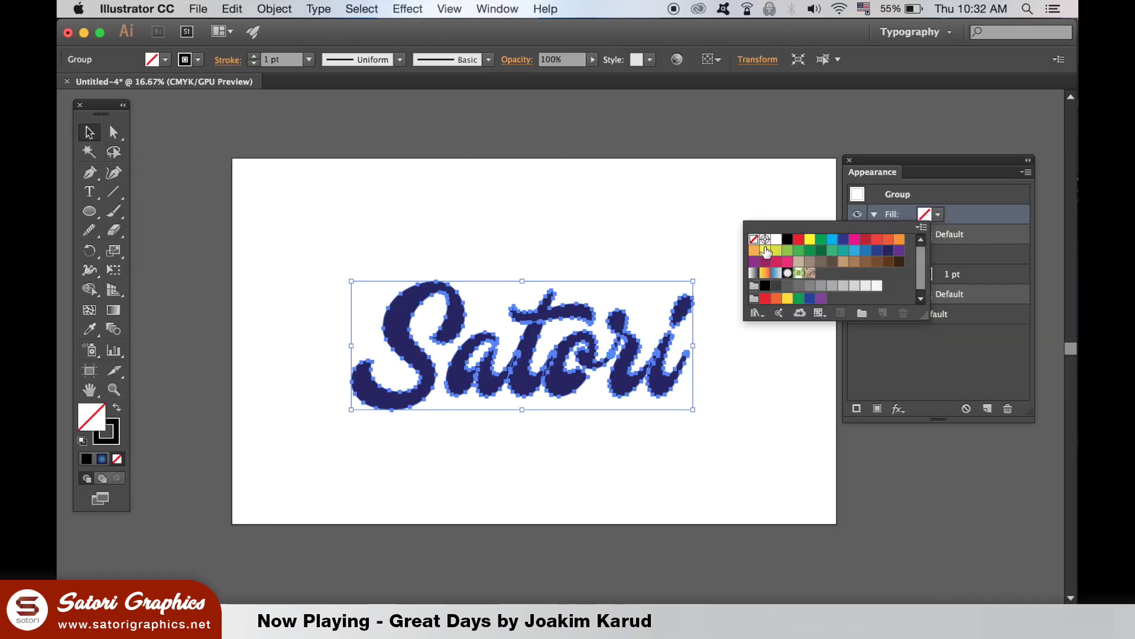
{"action": "left_click", "coordinate": [779, 239]}
{"action": "left_click", "coordinate": [928, 274]}
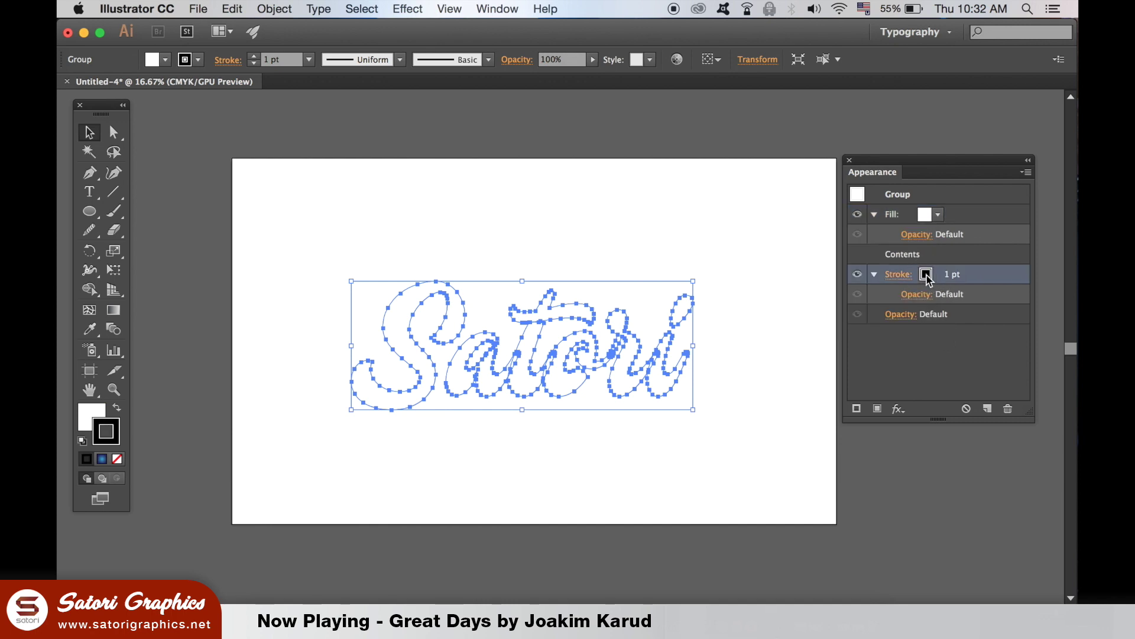
{"action": "left_click", "coordinate": [1001, 274]}
{"action": "left_click", "coordinate": [1023, 540]}
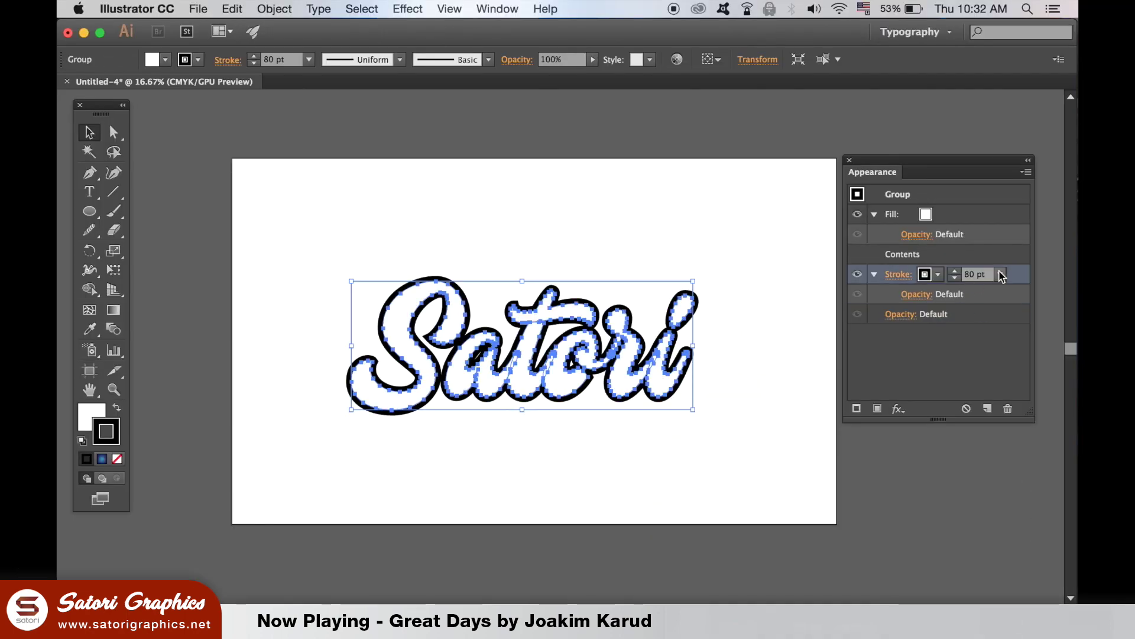
{"action": "left_click", "coordinate": [1001, 276]}
{"action": "left_click", "coordinate": [1023, 598]}
{"action": "left_click", "coordinate": [676, 504]}
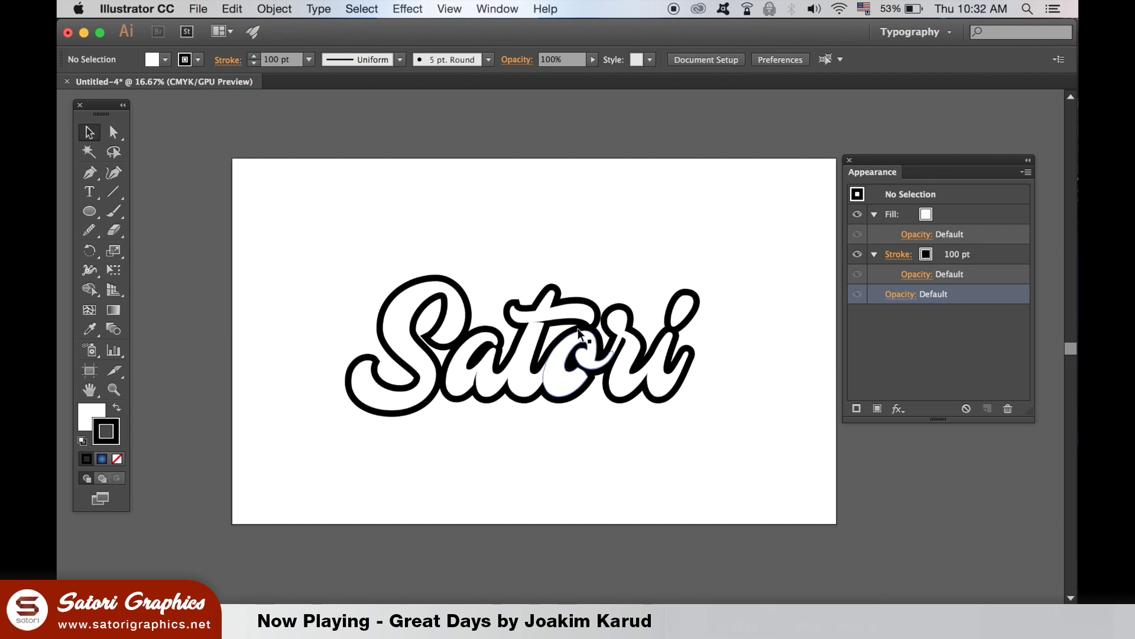
Step: Give the Satori outline Round Cap and Round Join in the Stroke panel
{"action": "left_click", "coordinate": [534, 310]}
{"action": "left_click", "coordinate": [493, 5]}
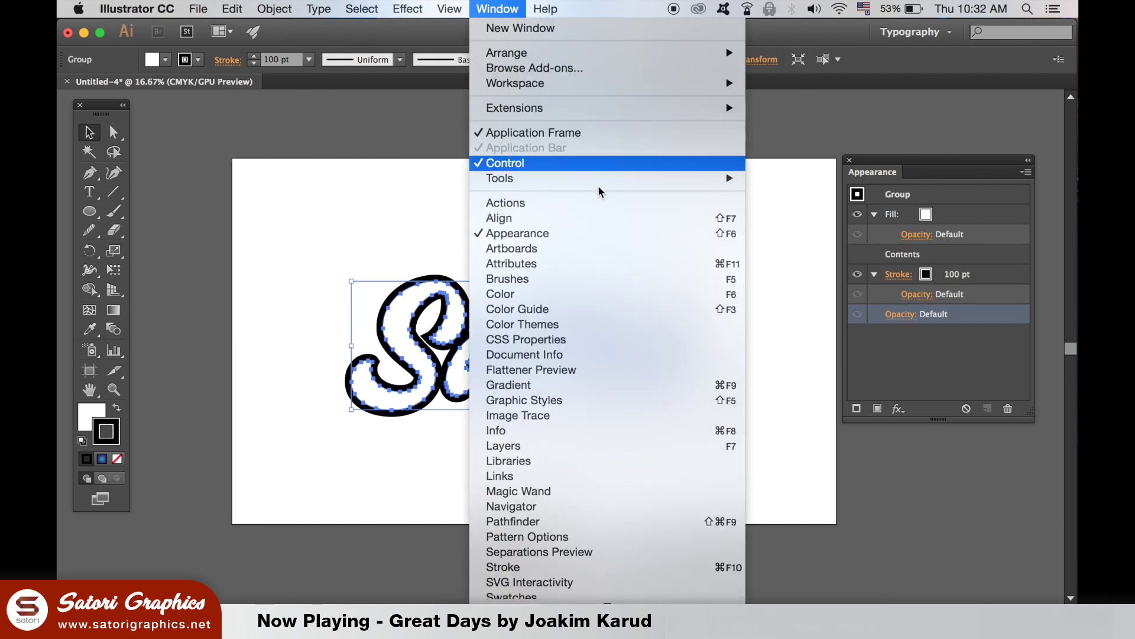
{"action": "left_click", "coordinate": [600, 567]}
{"action": "left_click", "coordinate": [960, 234]}
{"action": "left_click", "coordinate": [959, 254]}
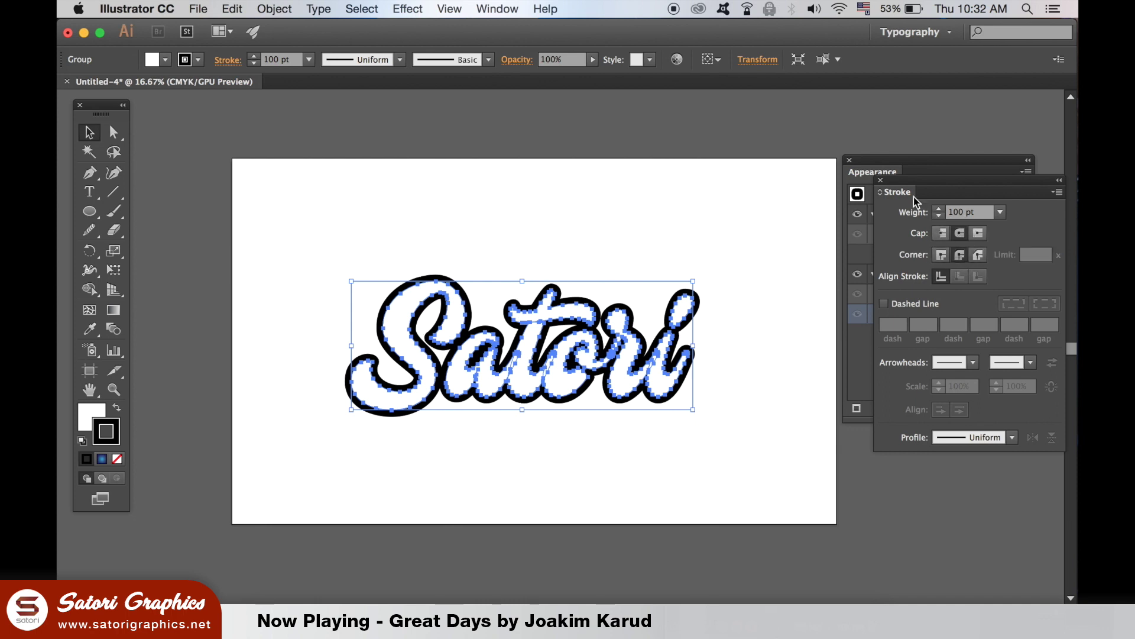
{"action": "left_click", "coordinate": [881, 180]}
{"action": "left_click", "coordinate": [760, 193]}
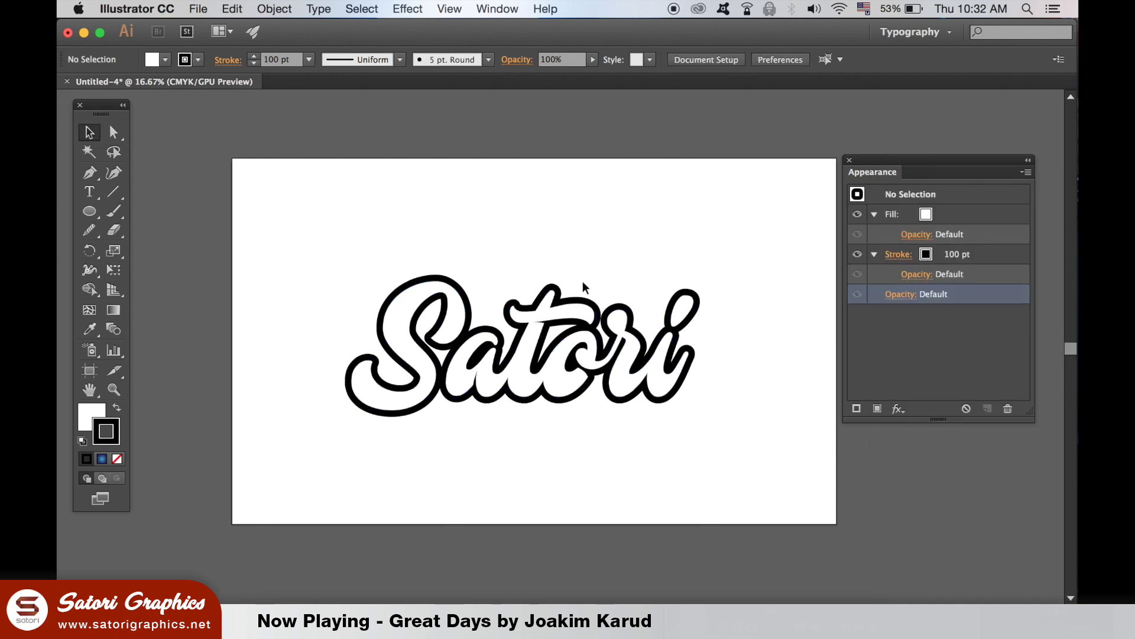
Step: Apply the blue gradient to the Satori stroke
{"action": "left_click", "coordinate": [476, 361]}
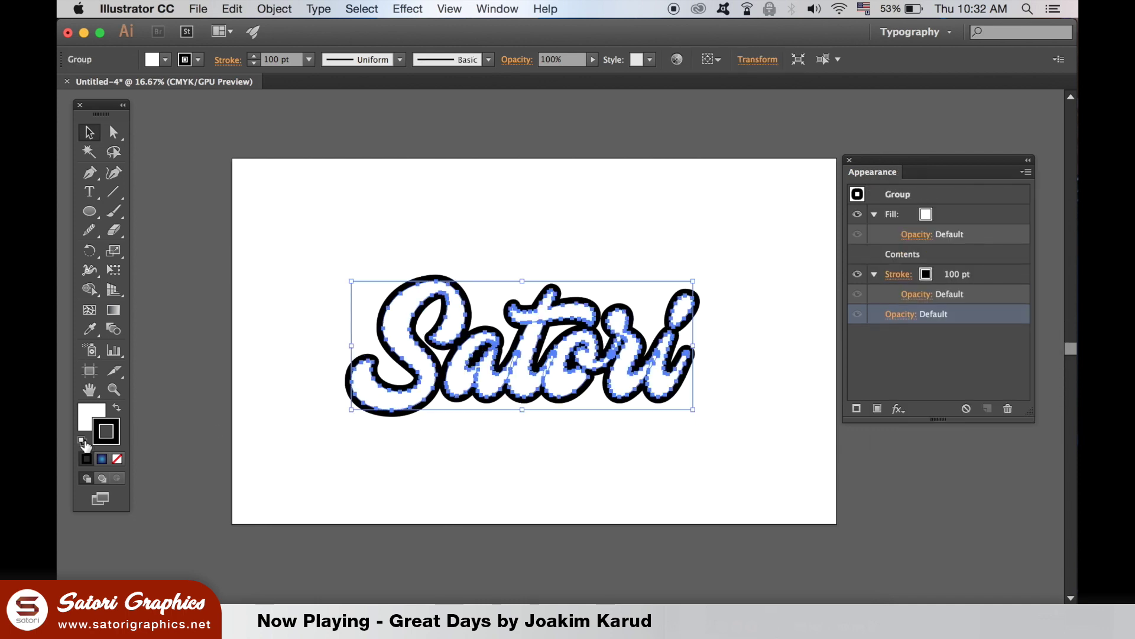
{"action": "left_click", "coordinate": [489, 287]}
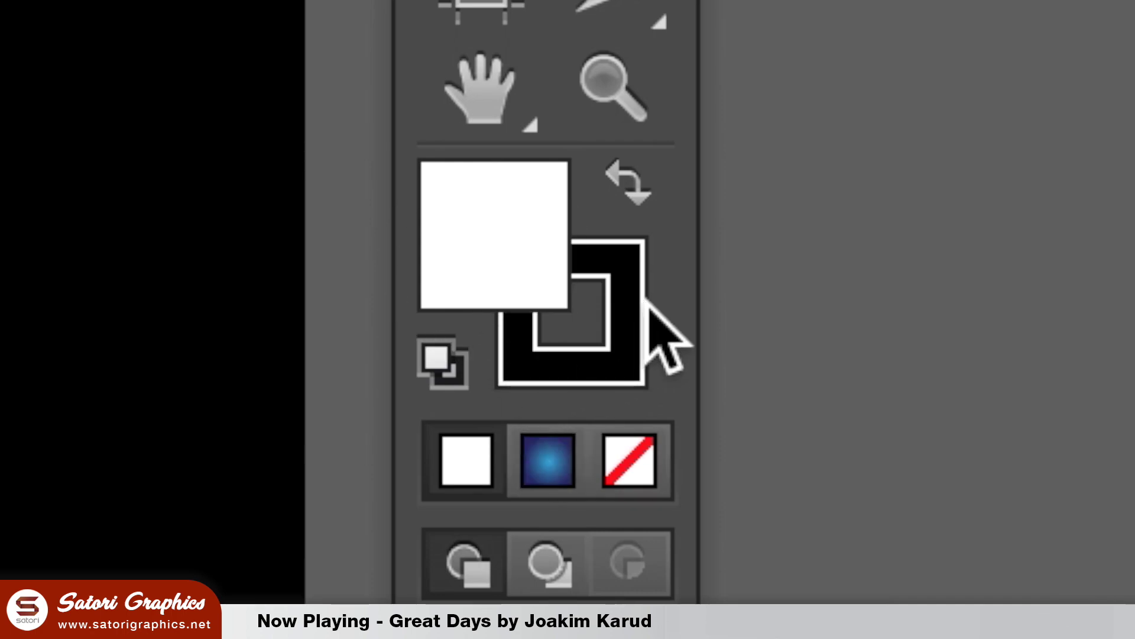
{"action": "left_click", "coordinate": [627, 308]}
{"action": "left_click", "coordinate": [556, 465]}
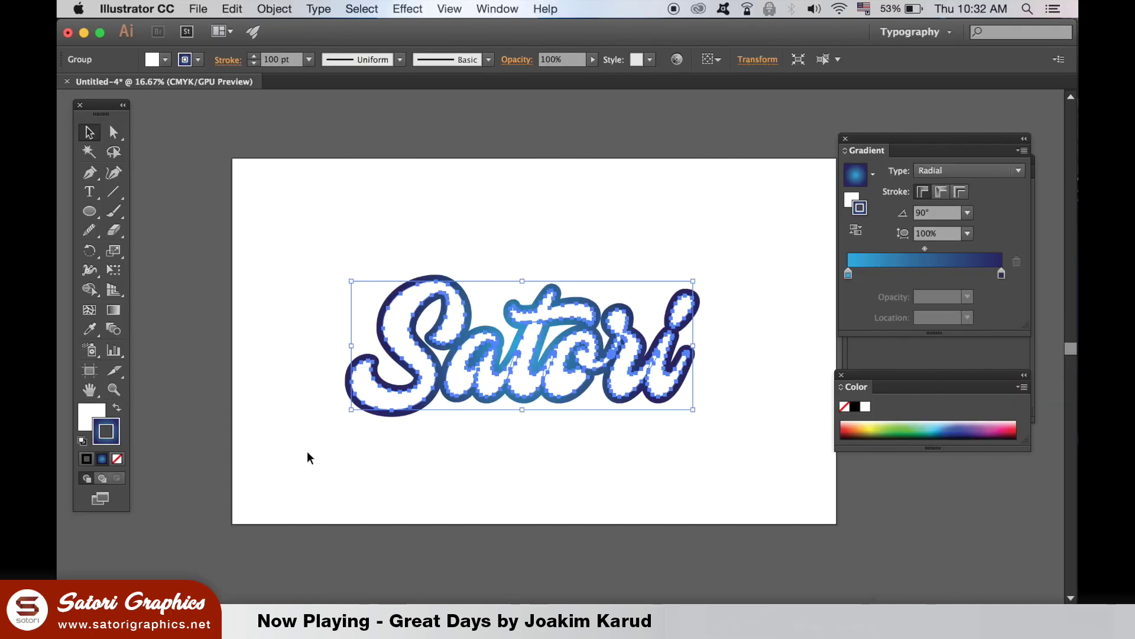
{"action": "left_click", "coordinate": [470, 508]}
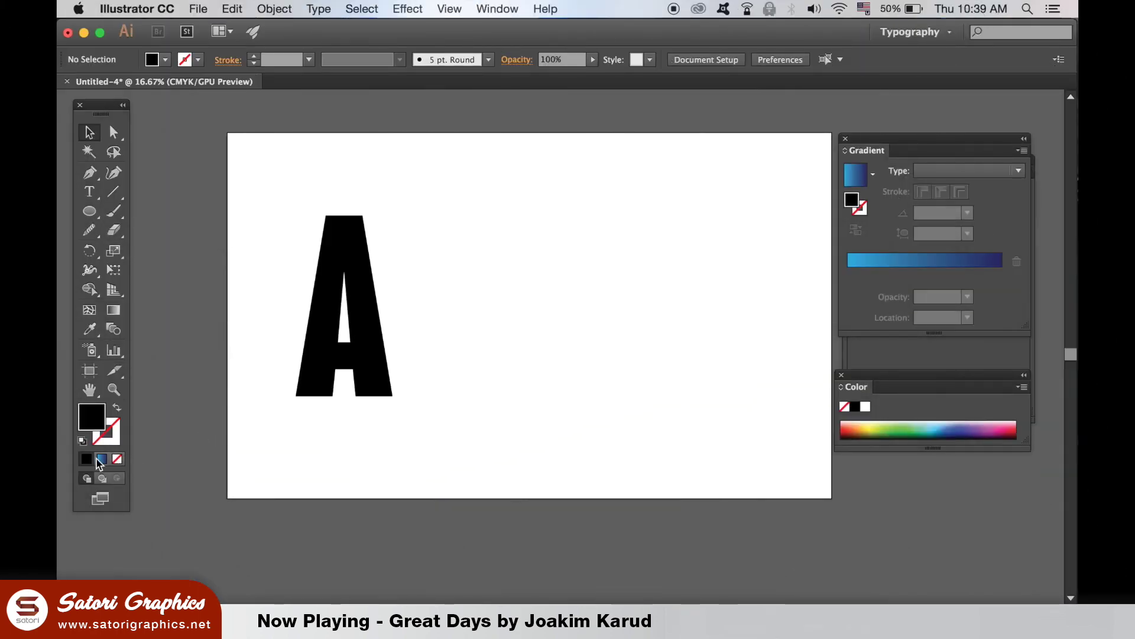
Step: Draw a blue-gradient circle beside the A and shrink it to size
{"action": "left_click", "coordinate": [98, 460]}
{"action": "left_click", "coordinate": [89, 211]}
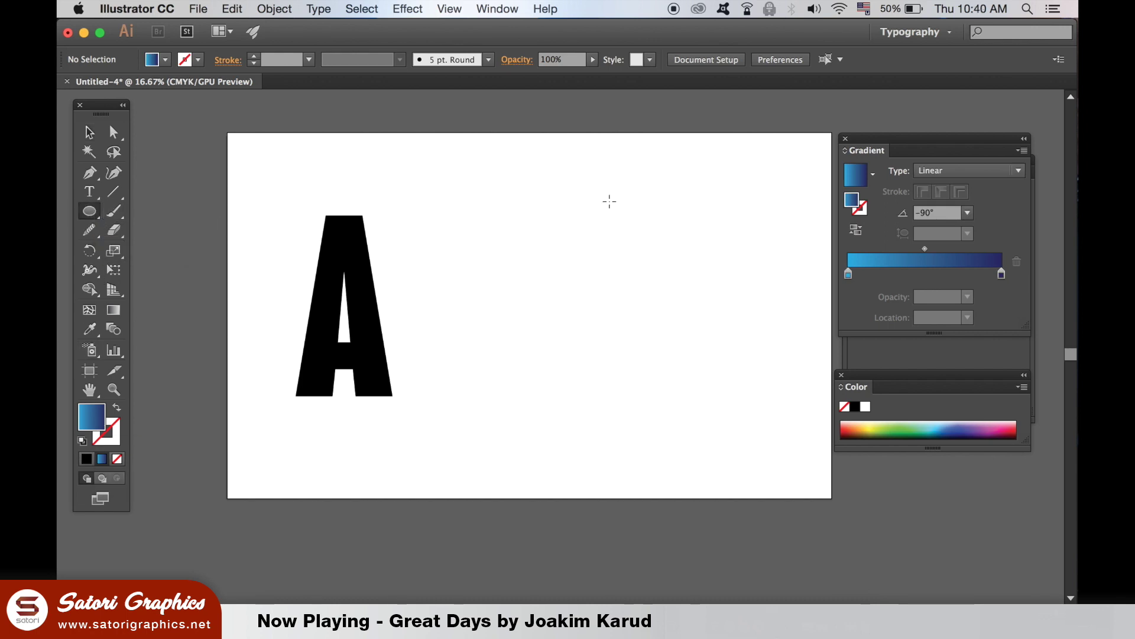
{"action": "left_click_drag", "start_coordinate": [518, 184], "coordinate": [723, 323]}
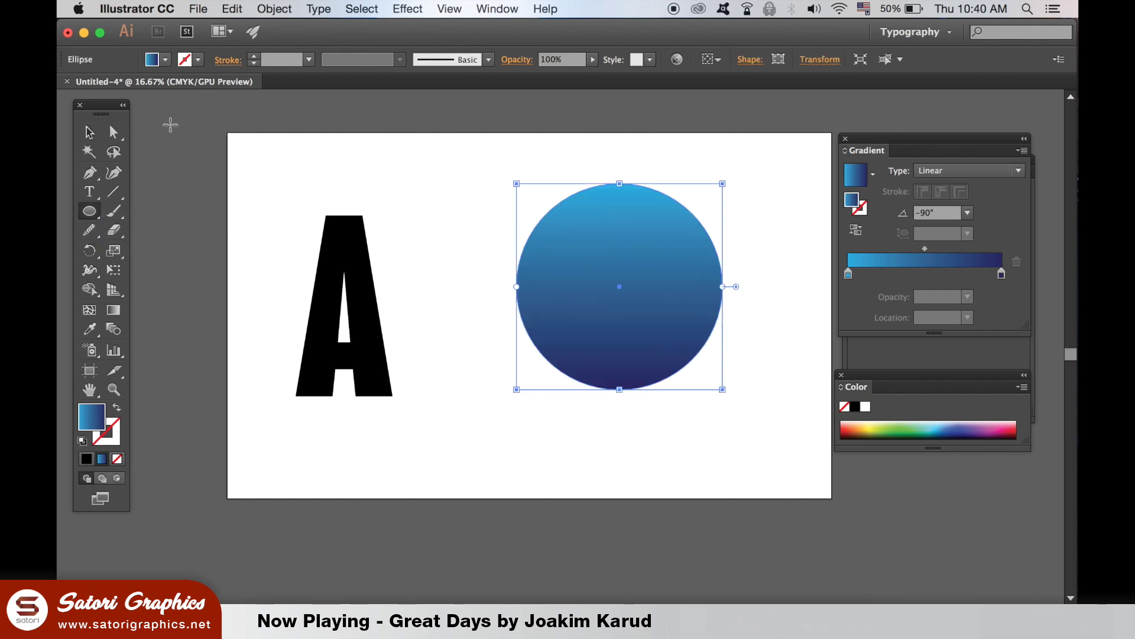
{"action": "key", "text": "v"}
{"action": "left_click_drag", "start_coordinate": [723, 390], "coordinate": [687, 351]}
{"action": "left_click", "coordinate": [696, 343], "text": "super"}
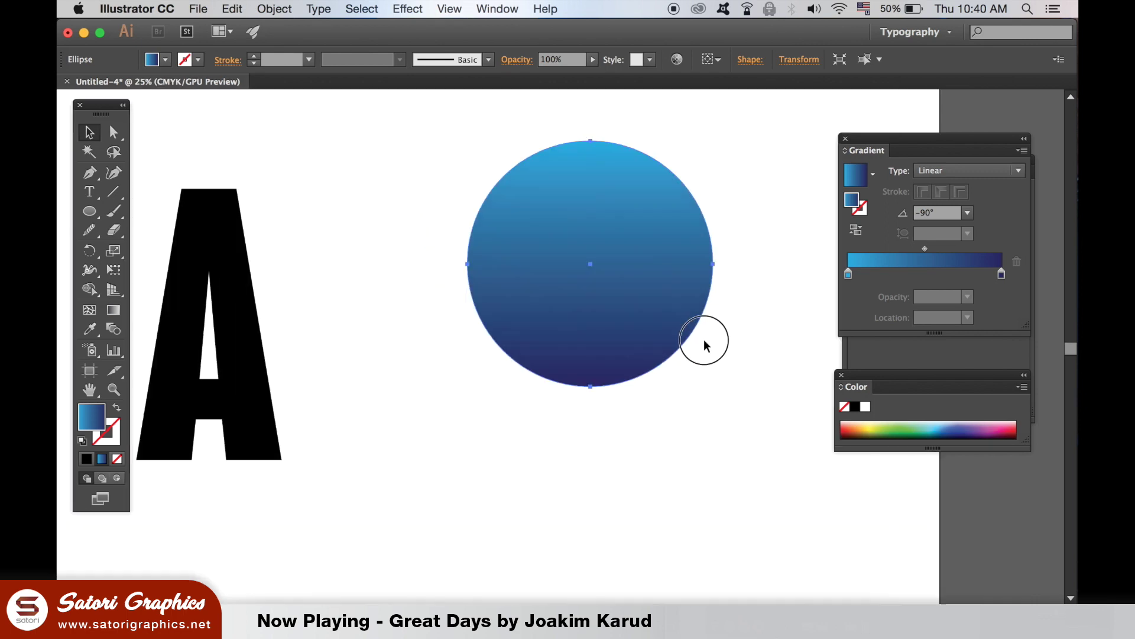
{"action": "left_click_drag", "start_coordinate": [711, 393], "coordinate": [684, 367]}
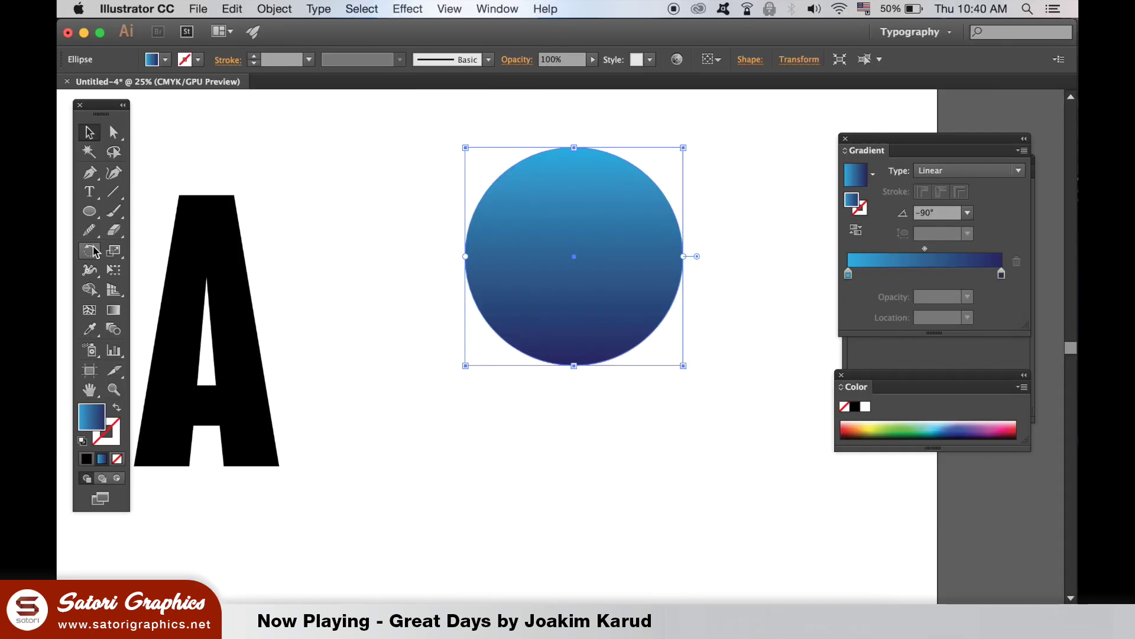
Step: Make three 90° rotated copies of the circle around its bottom point, forming four circles
{"action": "left_click", "coordinate": [553, 279]}
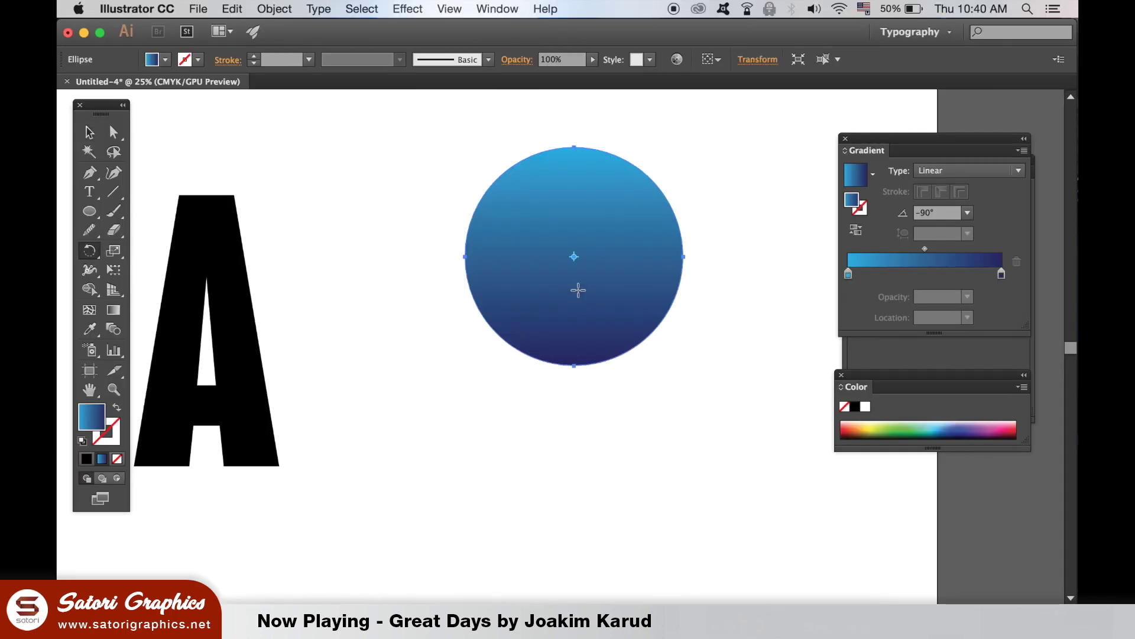
{"action": "left_click_drag", "start_coordinate": [576, 256], "coordinate": [576, 364]}
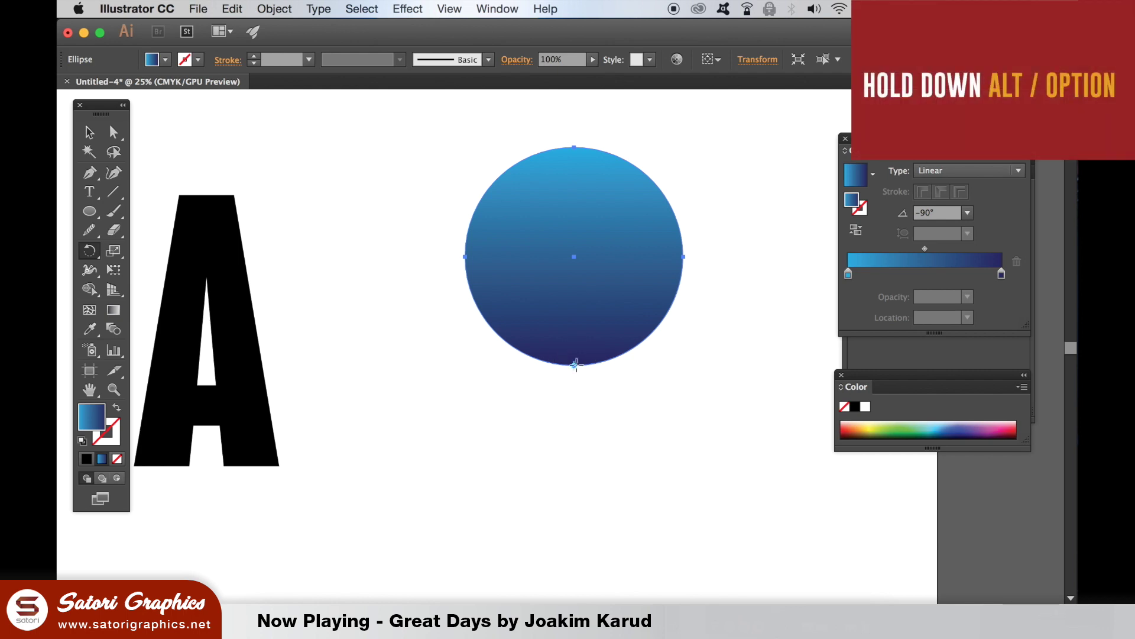
{"action": "left_click", "coordinate": [575, 364], "text": "alt"}
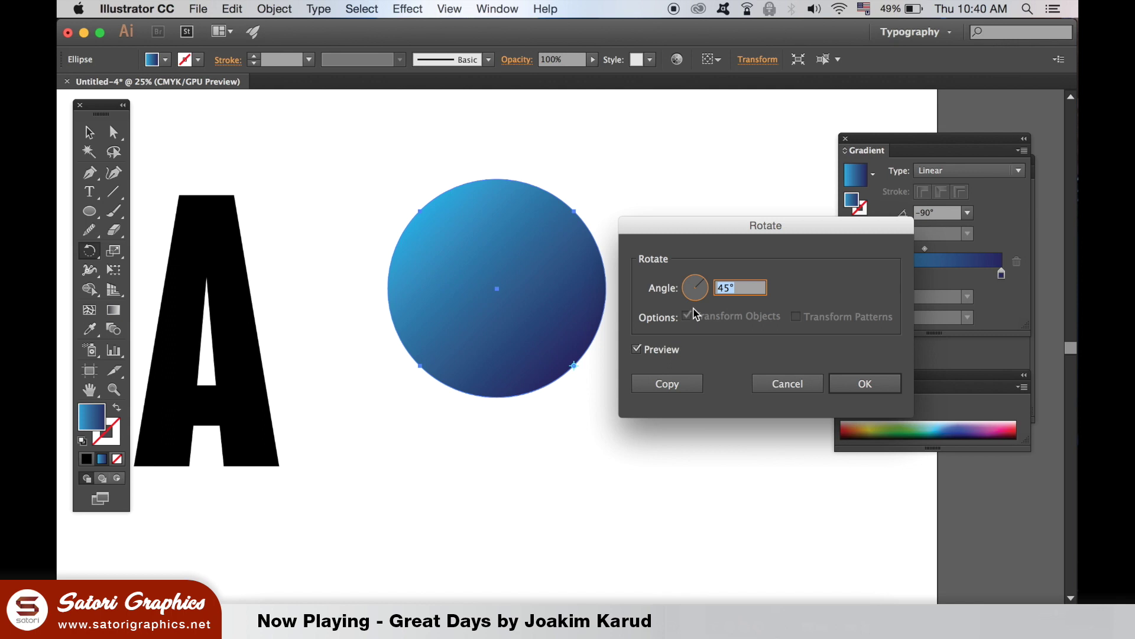
{"action": "type", "text": "90"}
{"action": "left_click", "coordinate": [671, 382]}
{"action": "key", "text": "super+d"}
{"action": "key", "text": "super+d"}
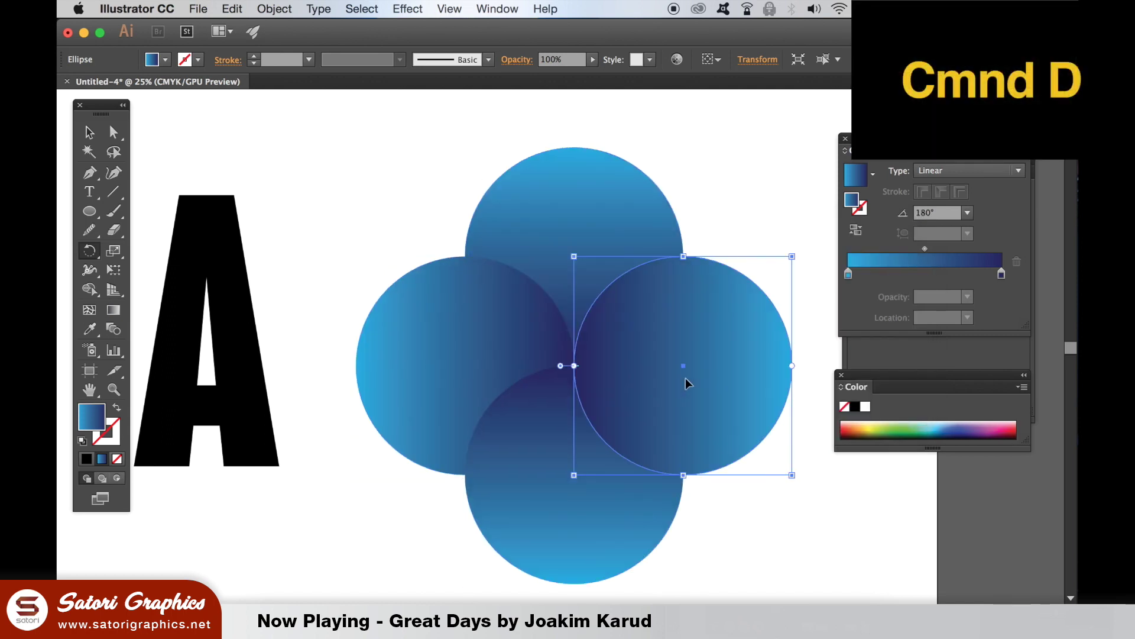
{"action": "left_click", "coordinate": [97, 136]}
{"action": "left_click", "coordinate": [294, 207]}
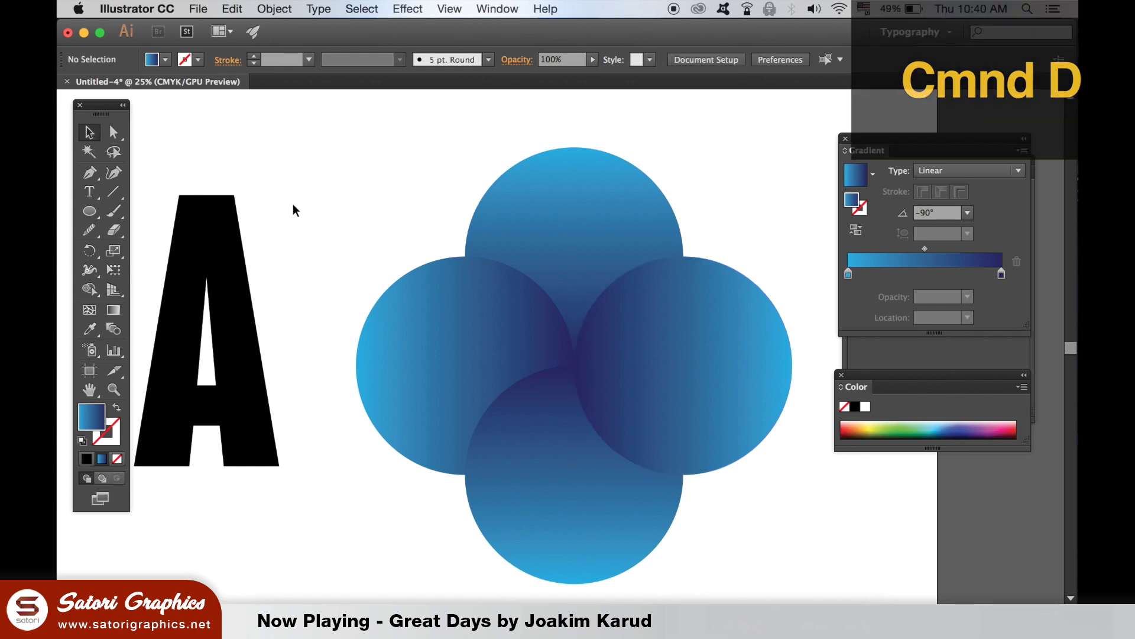
{"action": "scroll", "coordinate": [770, 435], "scroll_direction": "down", "scroll_amount": 2}
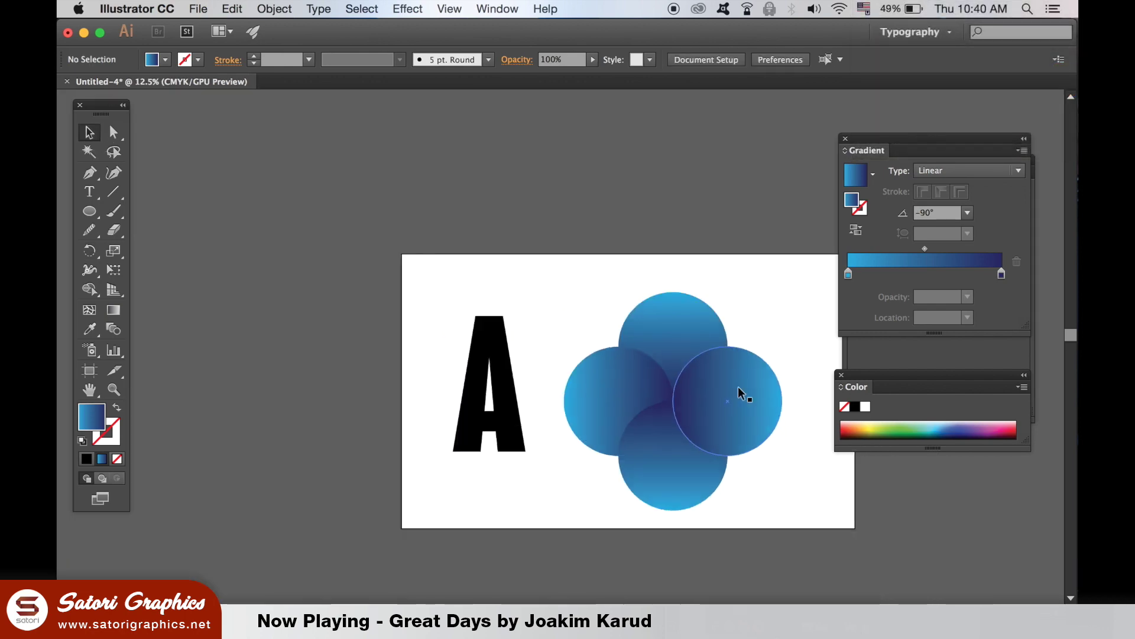
{"action": "scroll", "coordinate": [609, 290], "scroll_direction": "right", "scroll_amount": 3}
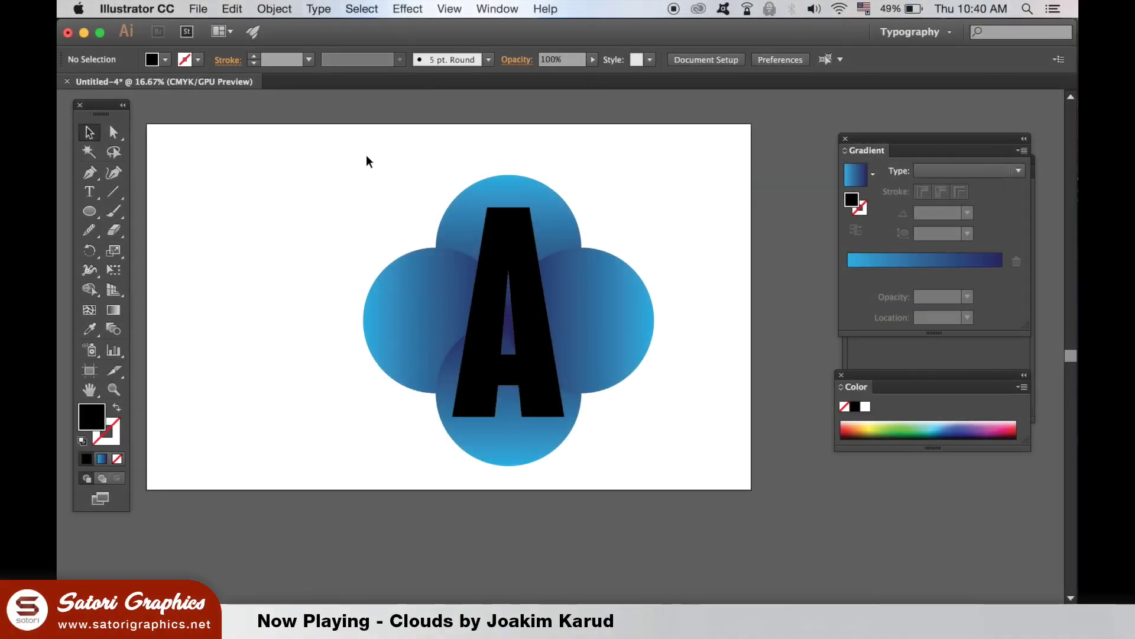
Step: Select the circles with the A and apply Pathfinder Crop to clip them to the letter
{"action": "left_click_drag", "start_coordinate": [366, 155], "coordinate": [686, 495]}
{"action": "left_click", "coordinate": [510, 7]}
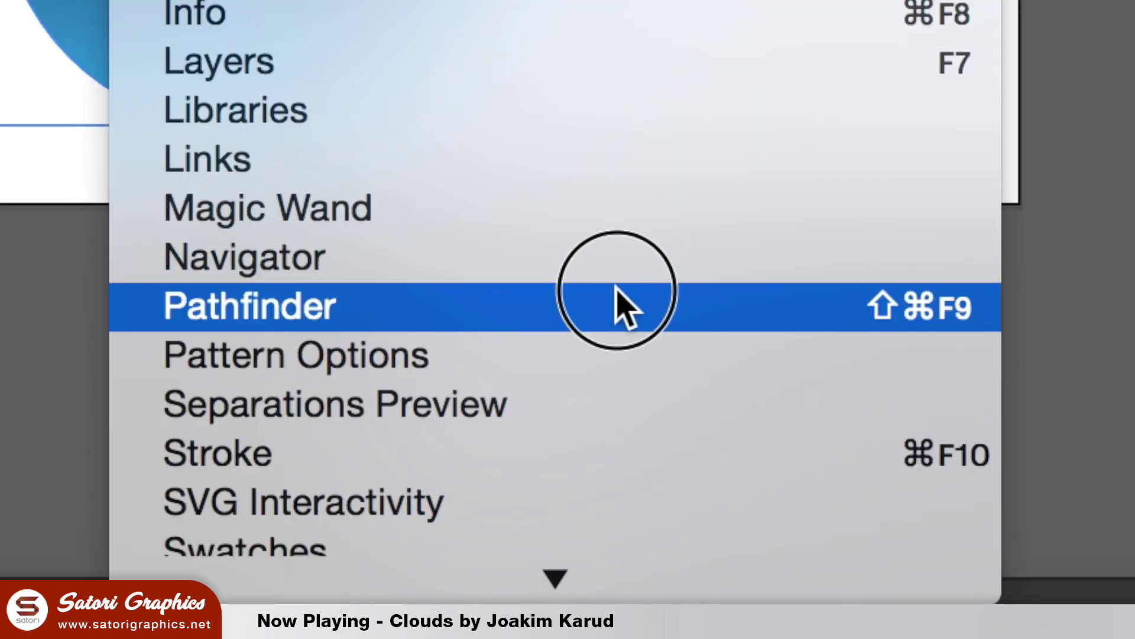
{"action": "left_click", "coordinate": [618, 305]}
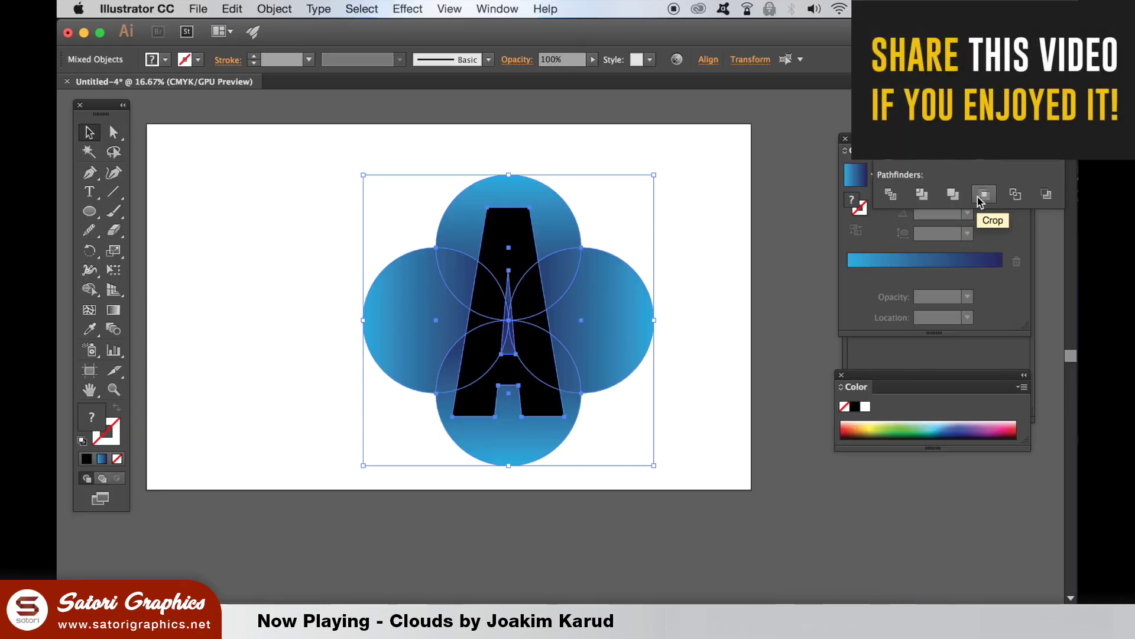
{"action": "left_click", "coordinate": [556, 485]}
{"action": "left_click", "coordinate": [695, 296]}
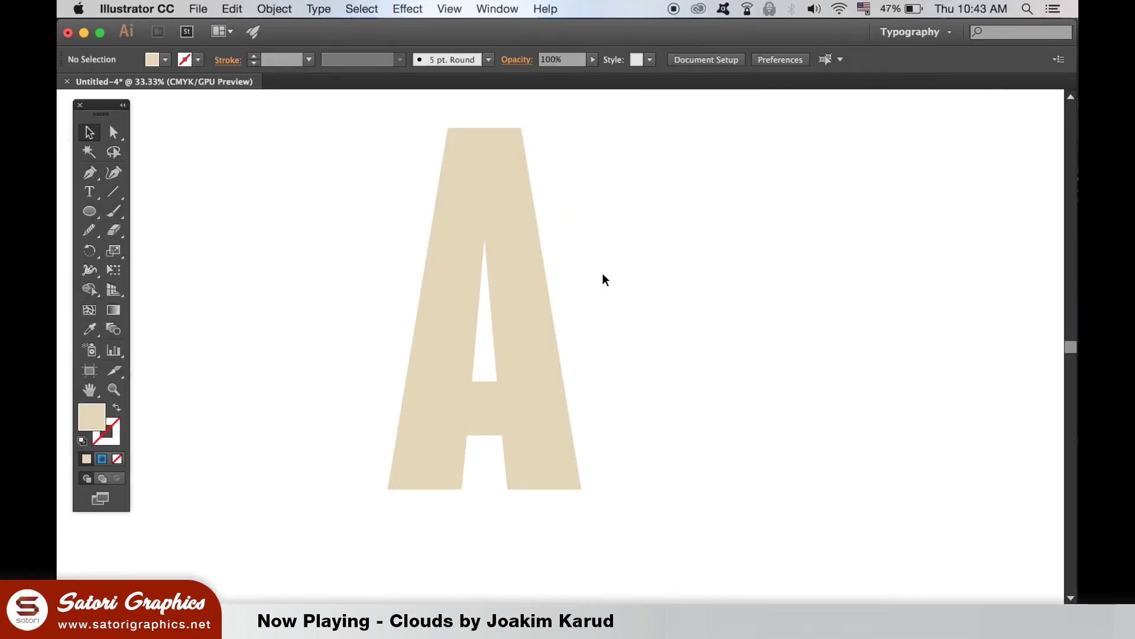
Step: Zoom in and, with the Pen tool and no fill, trace a closed four-corner path over the crossbar
{"action": "key", "text": "super+equal"}
{"action": "key", "text": "super+equal"}
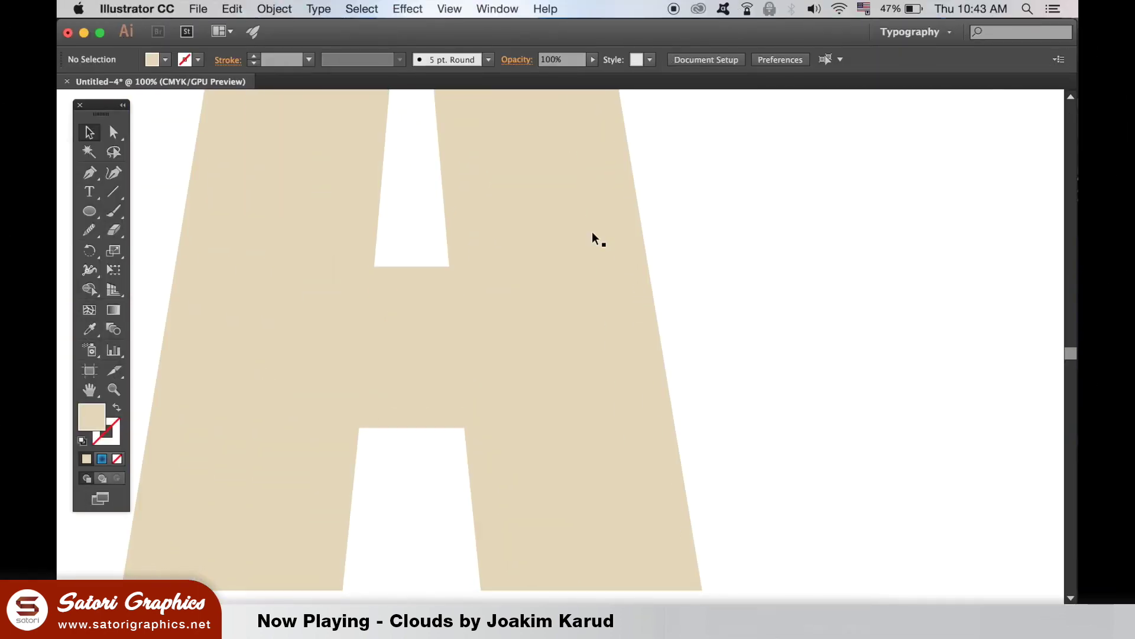
{"action": "left_click", "coordinate": [89, 174]}
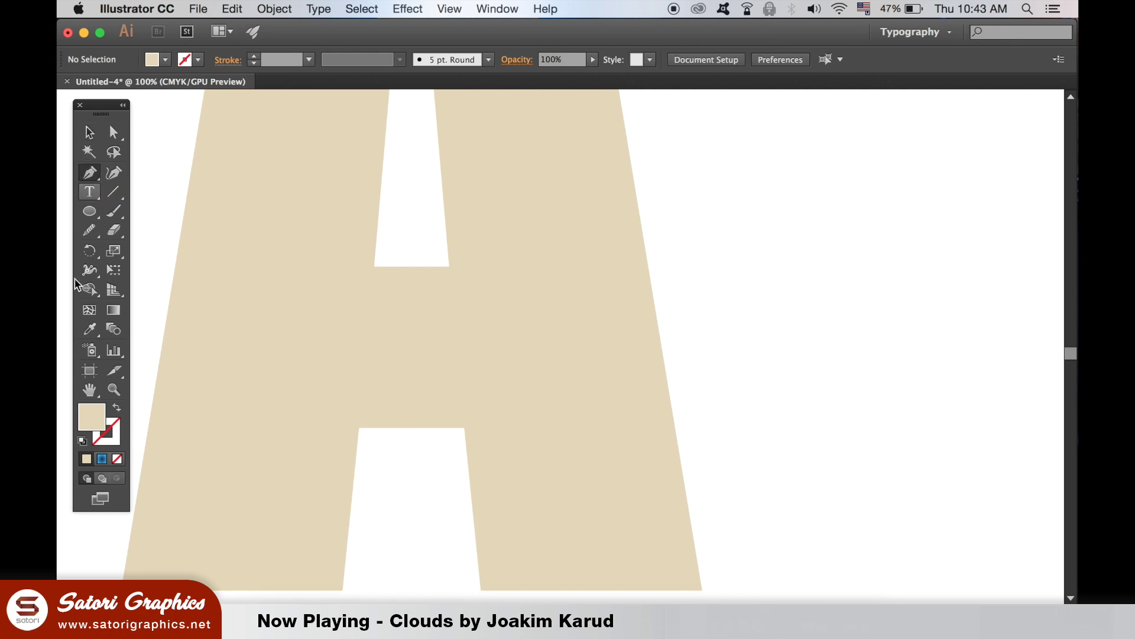
{"action": "left_click", "coordinate": [117, 407]}
{"action": "scroll", "coordinate": [553, 284], "scroll_direction": "down", "scroll_amount": 2}
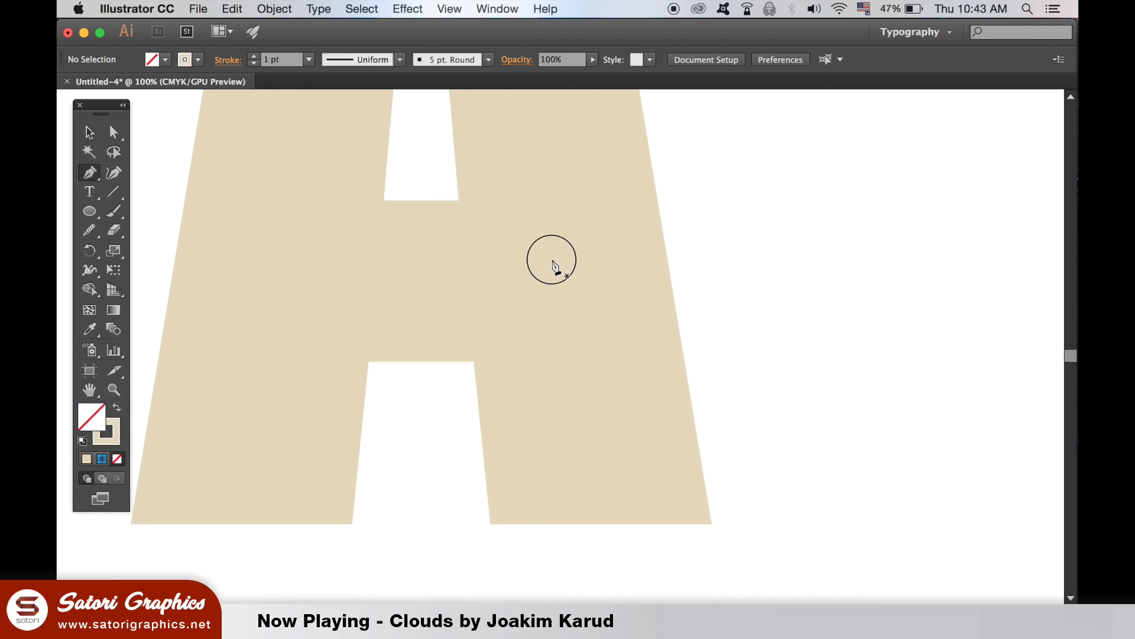
{"action": "scroll", "coordinate": [538, 307], "scroll_direction": "up", "scroll_amount": 2}
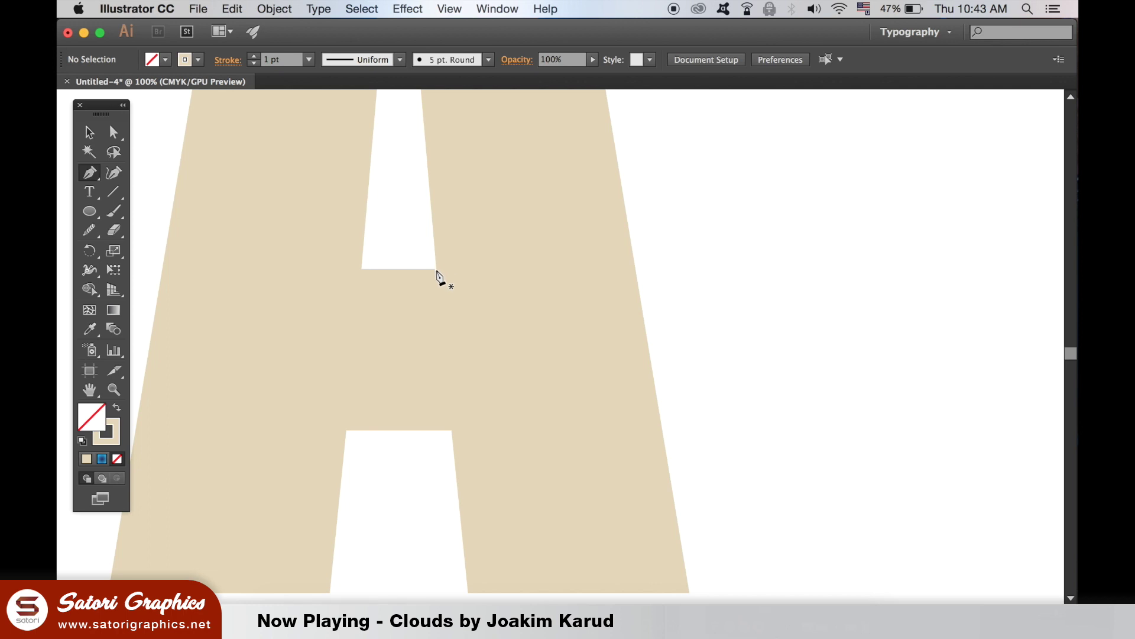
{"action": "scroll", "coordinate": [438, 276], "scroll_direction": "up", "scroll_amount": 3}
{"action": "scroll", "coordinate": [438, 275], "scroll_direction": "down", "scroll_amount": 1}
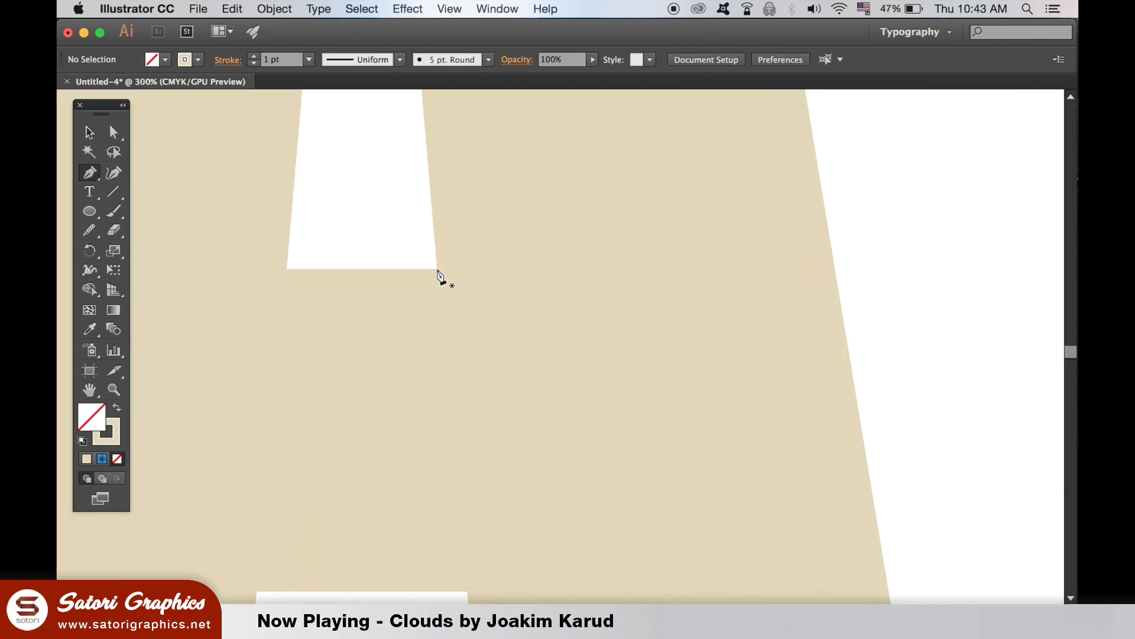
{"action": "left_click", "coordinate": [431, 228]}
{"action": "left_click", "coordinate": [461, 551]}
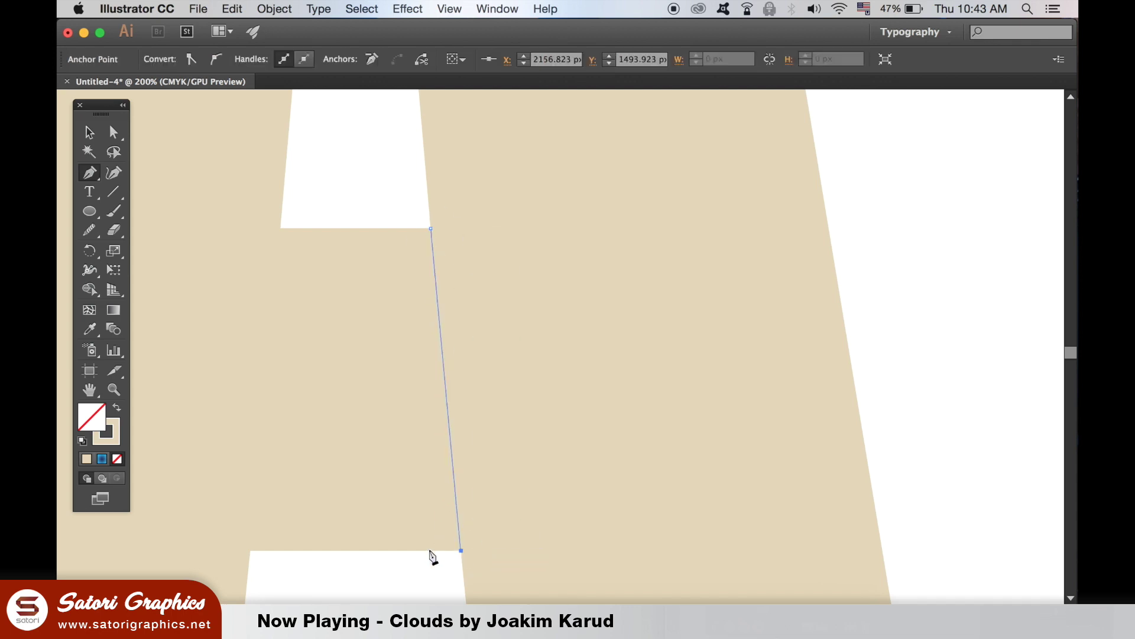
{"action": "left_click", "coordinate": [285, 551]}
{"action": "left_click", "coordinate": [280, 228]}
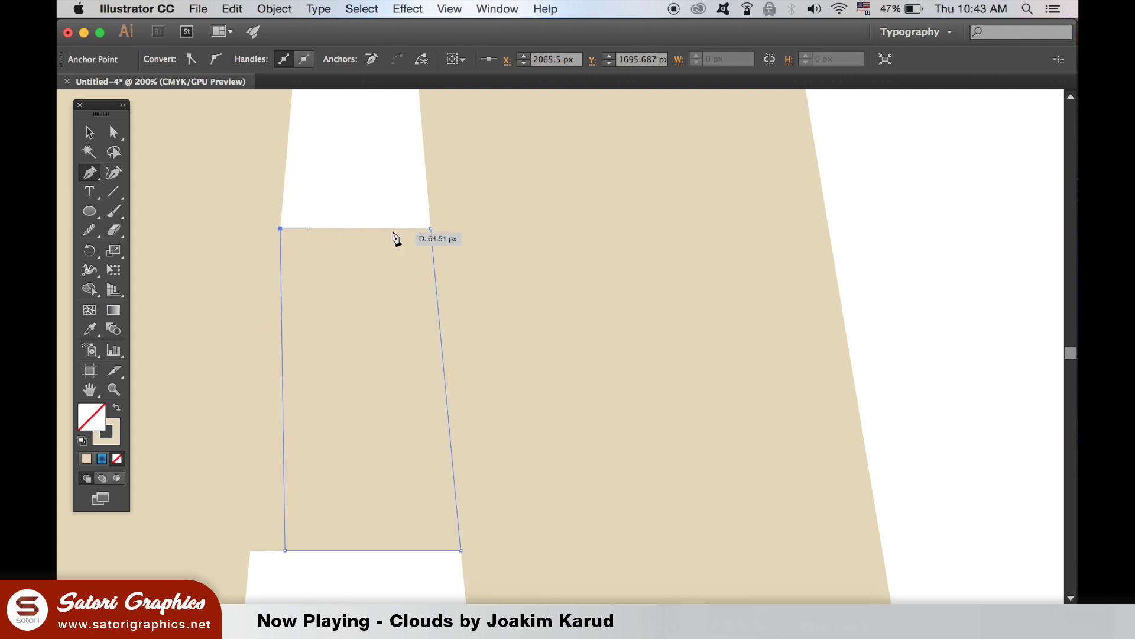
{"action": "left_click", "coordinate": [431, 229]}
Step: Give the shape a linear gradient with the left stop a dark olive from yellow
{"action": "left_click", "coordinate": [104, 459]}
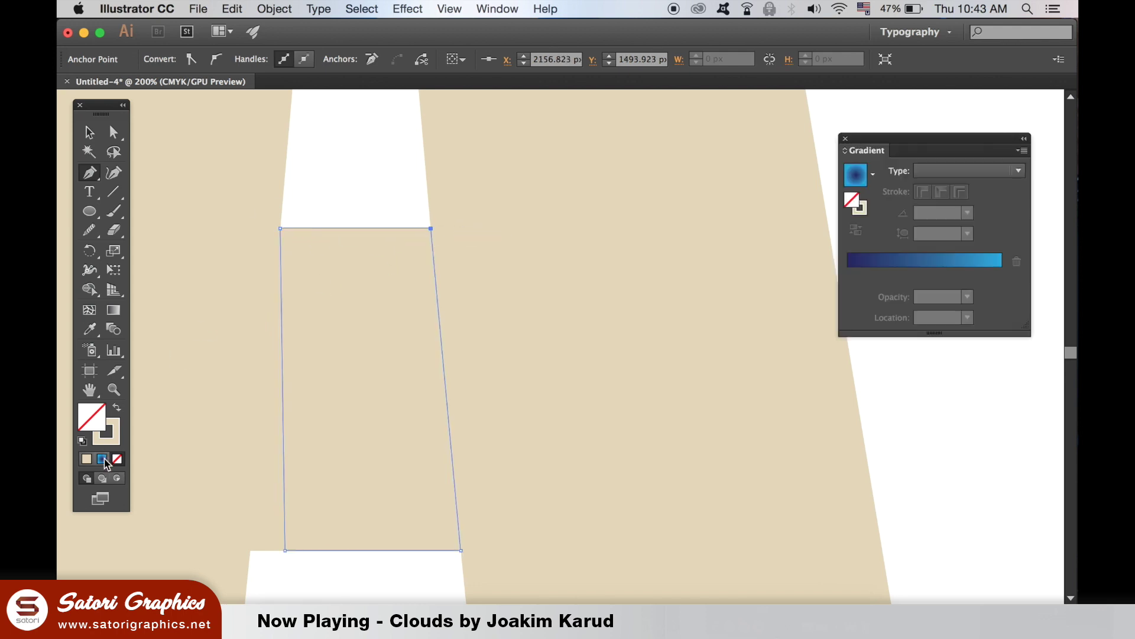
{"action": "left_click", "coordinate": [976, 174]}
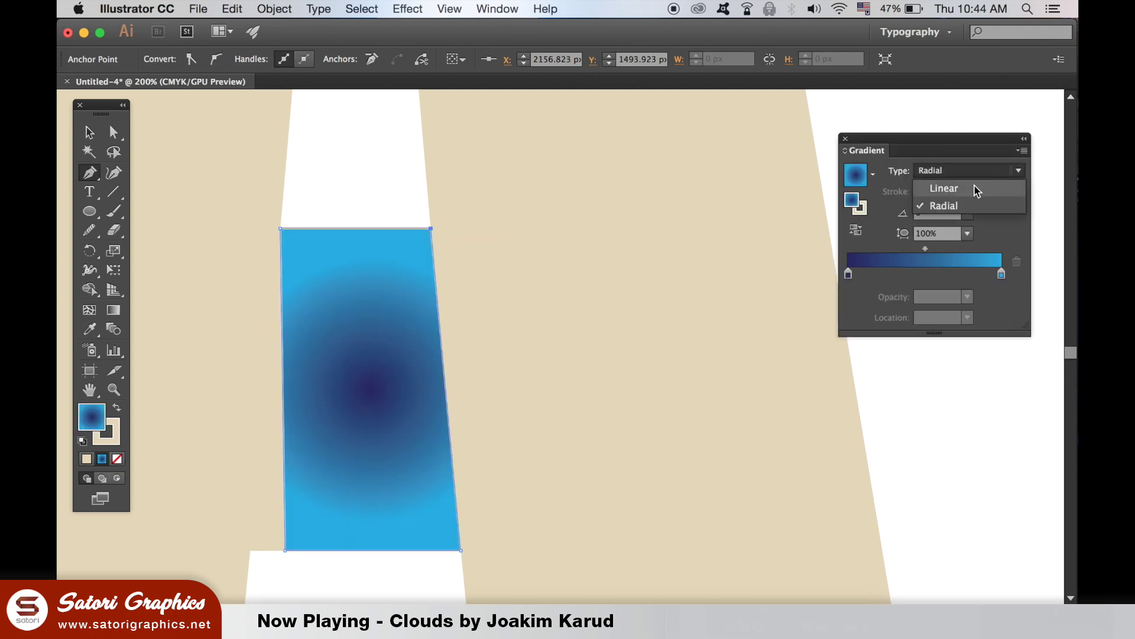
{"action": "left_click", "coordinate": [944, 188]}
{"action": "double_click", "coordinate": [849, 275]}
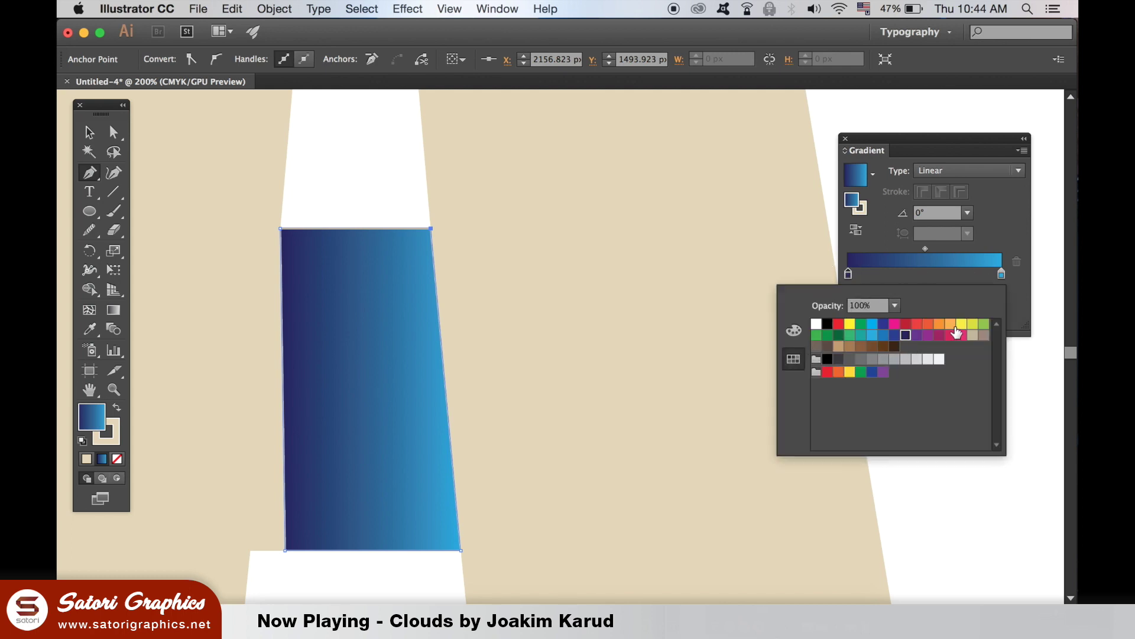
{"action": "left_click", "coordinate": [972, 325]}
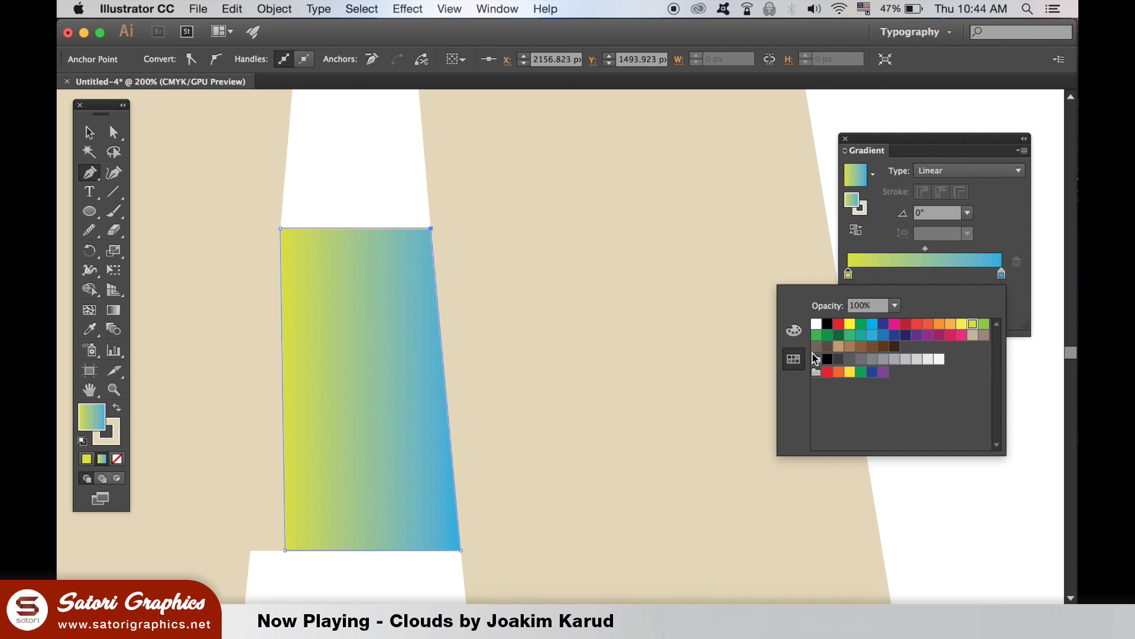
{"action": "left_click", "coordinate": [795, 332]}
{"action": "left_click_drag", "start_coordinate": [885, 358], "coordinate": [902, 397]}
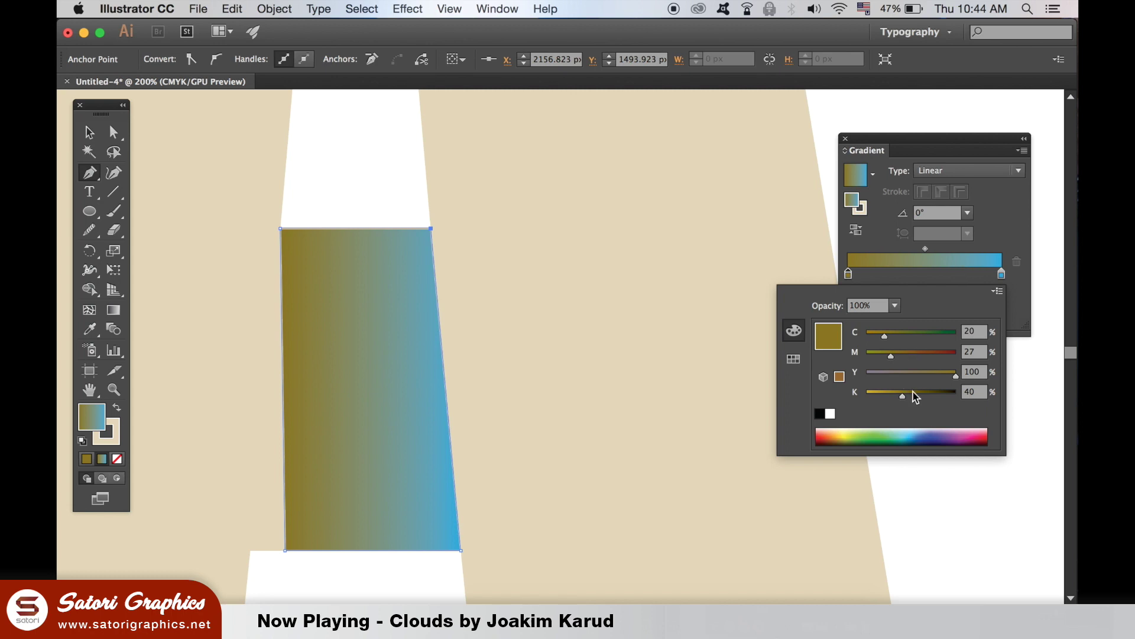
{"action": "left_click", "coordinate": [912, 392]}
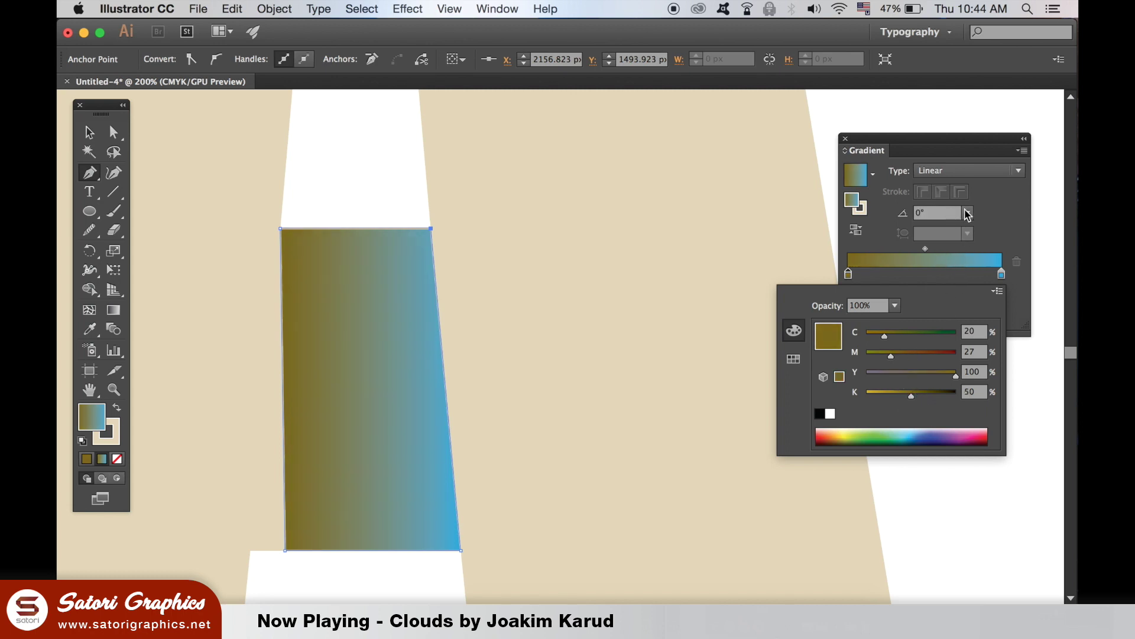
{"action": "left_click", "coordinate": [967, 214]}
Step: Set the gradient angle to 180°, the right stop to white at 0% opacity, and shift the midpoint
{"action": "left_click", "coordinate": [967, 214]}
{"action": "left_click", "coordinate": [976, 230]}
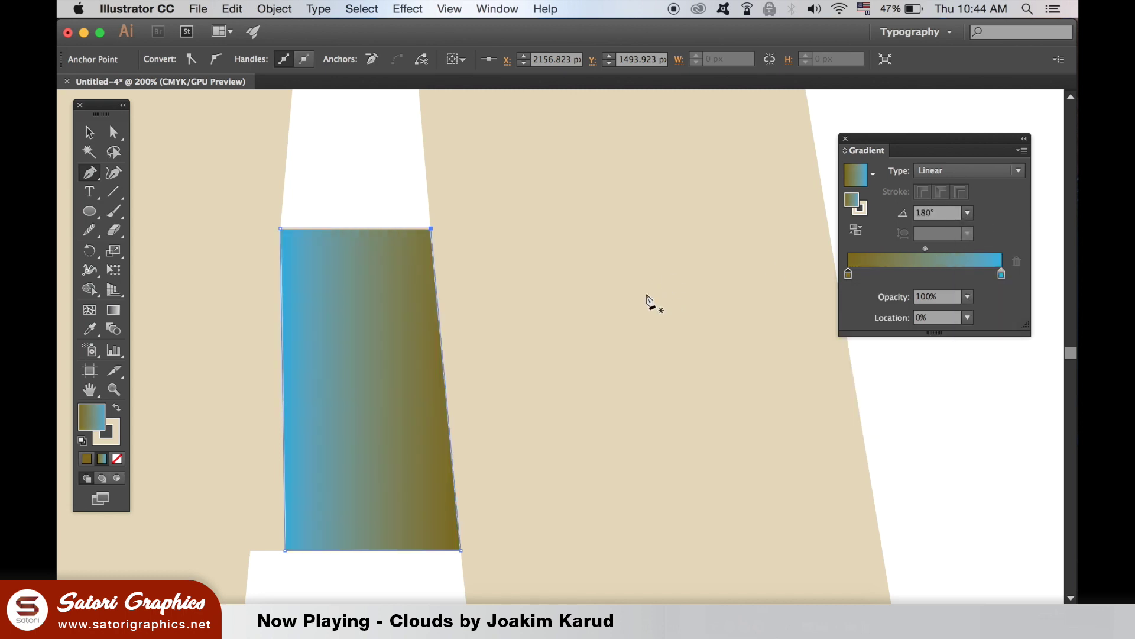
{"action": "double_click", "coordinate": [1002, 275]}
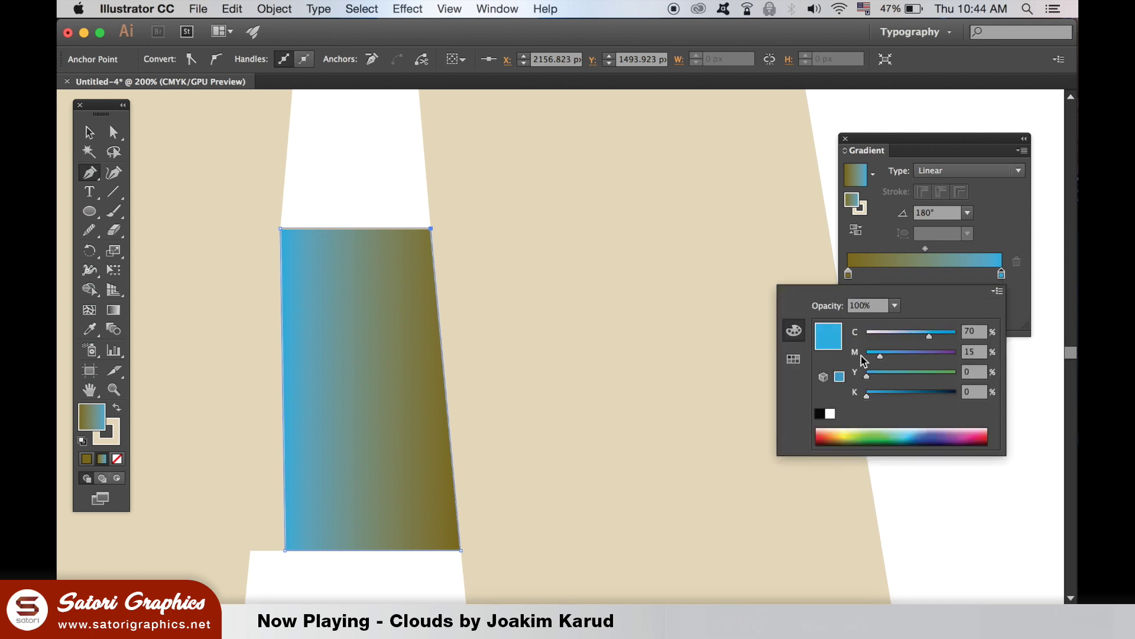
{"action": "left_click", "coordinate": [831, 415]}
{"action": "left_click", "coordinate": [894, 306]}
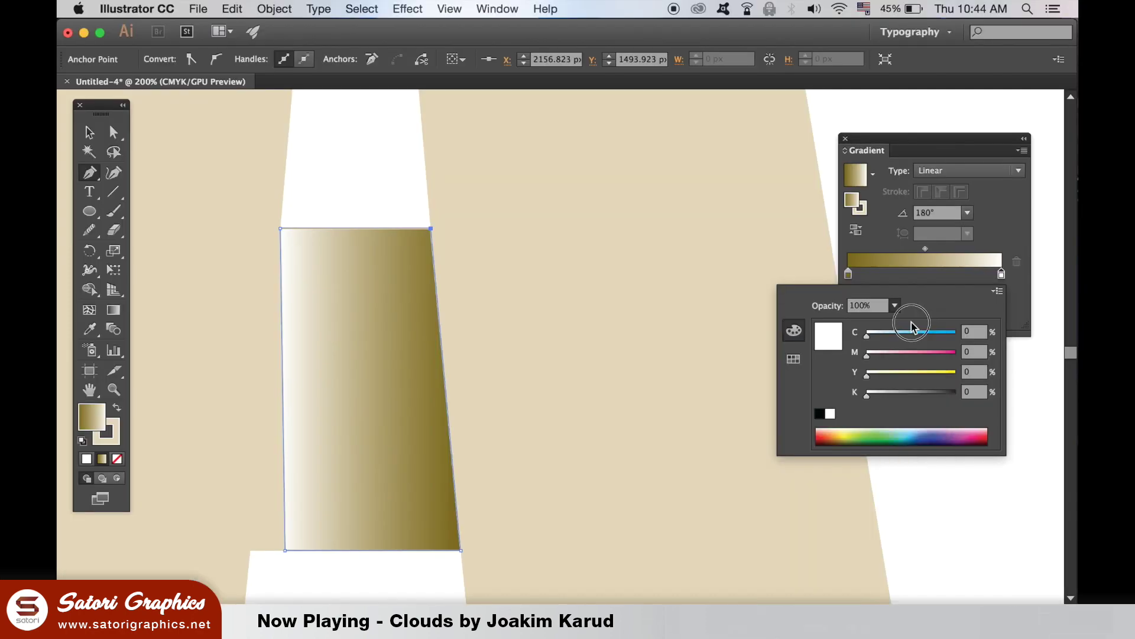
{"action": "left_click", "coordinate": [636, 249]}
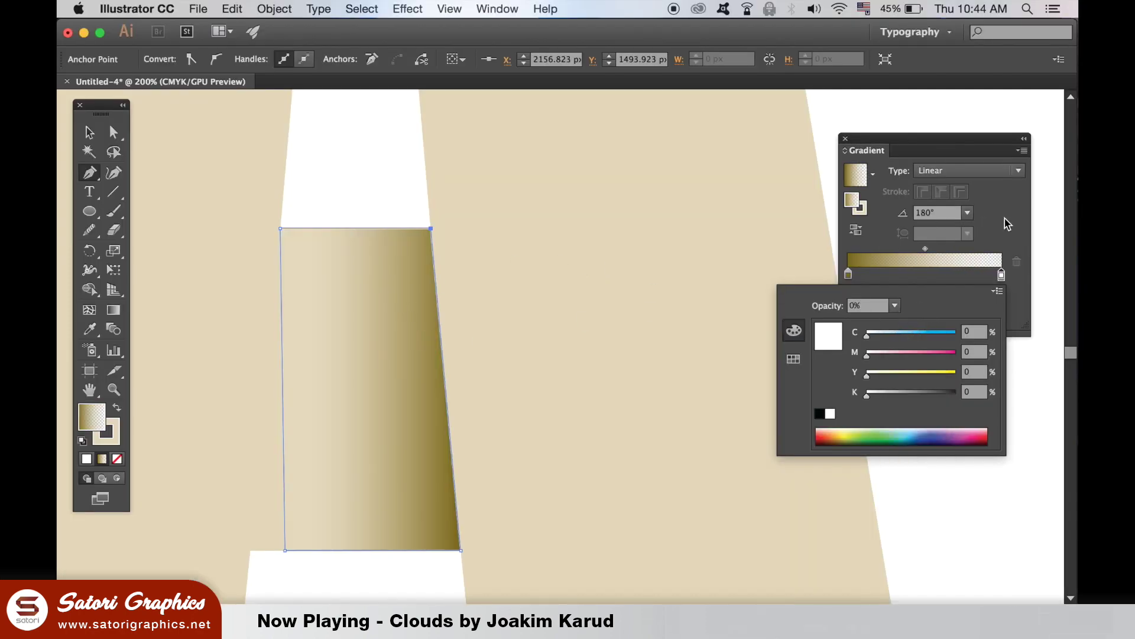
{"action": "left_click", "coordinate": [924, 249]}
{"action": "left_click_drag", "start_coordinate": [924, 250], "coordinate": [907, 249]}
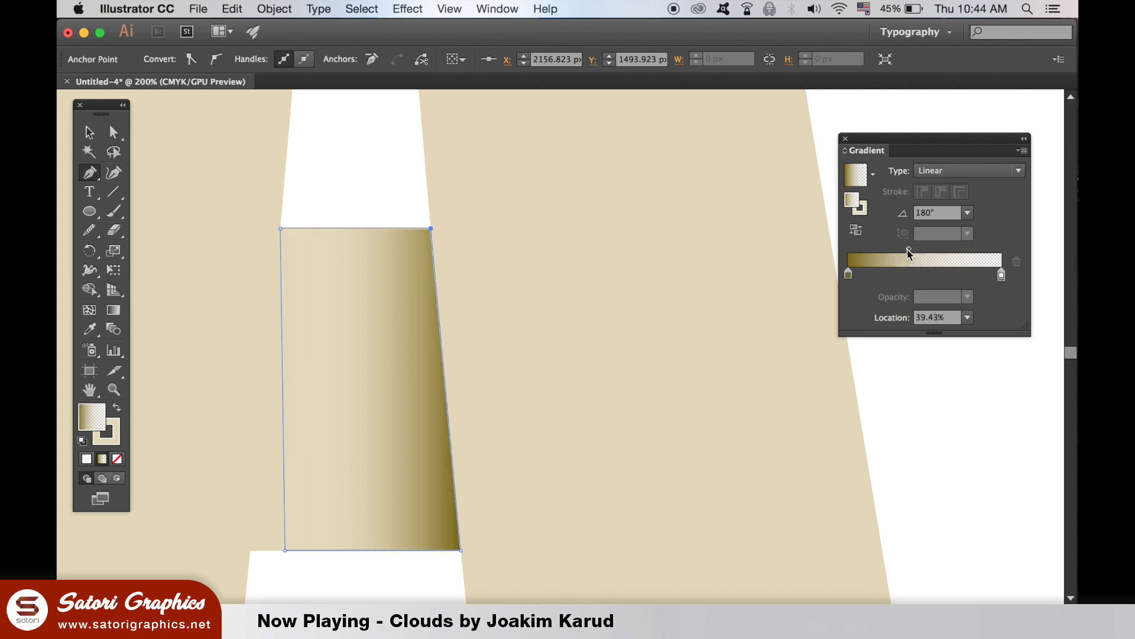
Step: Darken the left stop to CMYK 20/27/100/60 and set the midpoint to about 49%
{"action": "double_click", "coordinate": [850, 274]}
{"action": "left_click_drag", "start_coordinate": [911, 395], "coordinate": [921, 393]}
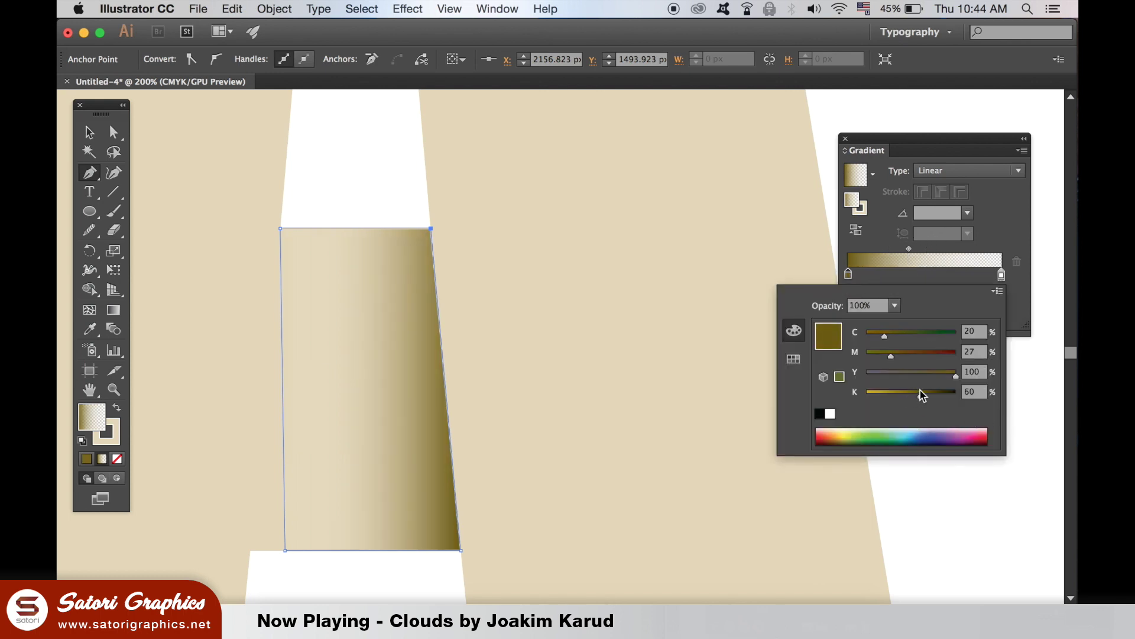
{"action": "left_click", "coordinate": [910, 248]}
{"action": "left_click_drag", "start_coordinate": [910, 249], "coordinate": [924, 251]}
{"action": "left_click", "coordinate": [89, 132]}
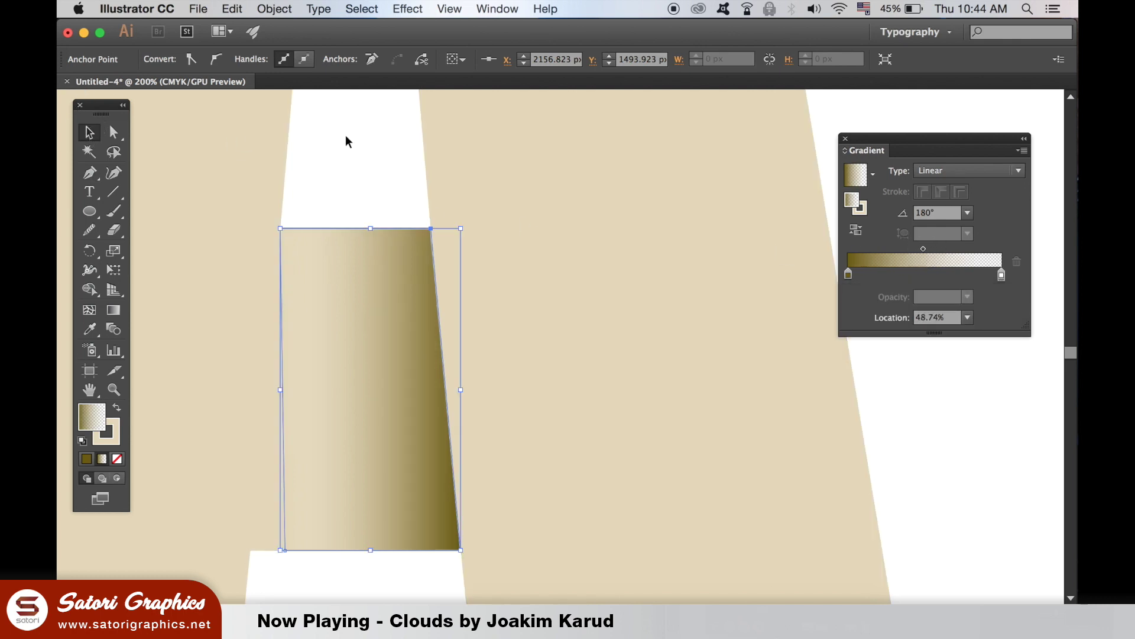
{"action": "left_click", "coordinate": [382, 171]}
{"action": "key", "text": "super+minus"}
{"action": "key", "text": "super+minus"}
{"action": "key", "text": "super+minus"}
{"action": "key", "text": "super+minus"}
{"action": "key", "text": "super+minus"}
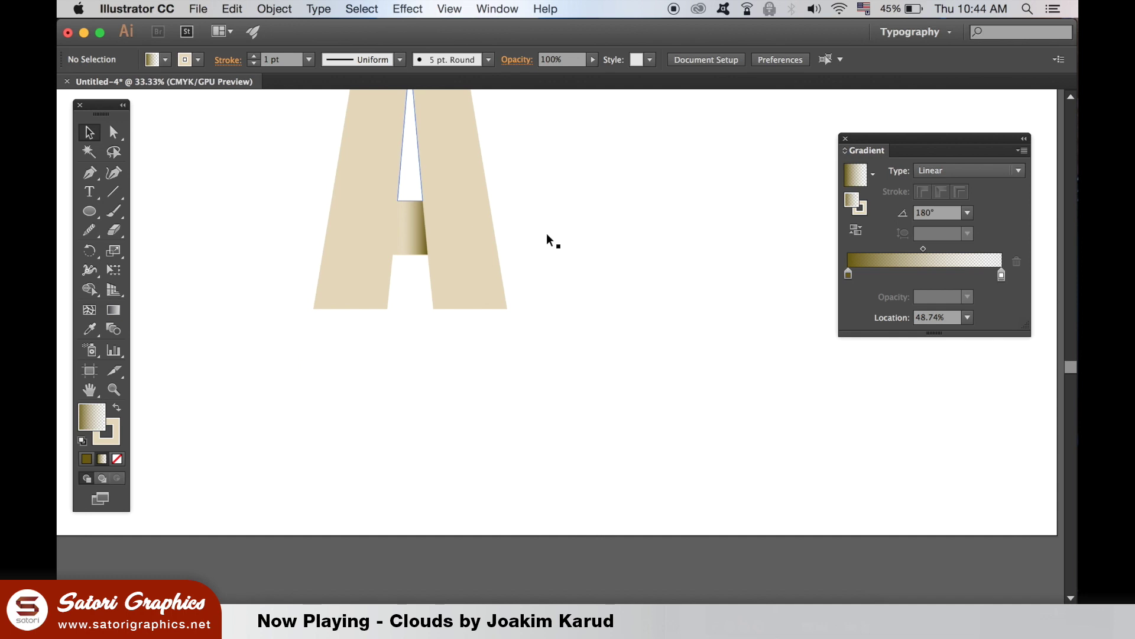
Step: Look up the letter A's beige fill colour, e2d5b5, leaving the fill unchanged
{"action": "left_click", "coordinate": [486, 411]}
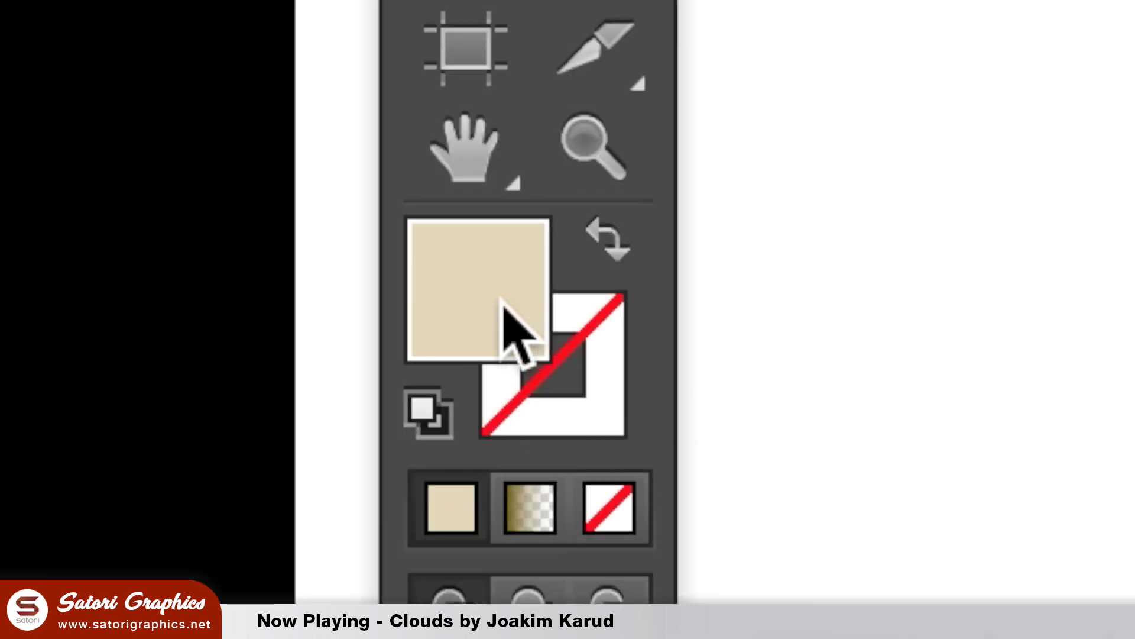
{"action": "double_click", "coordinate": [489, 317]}
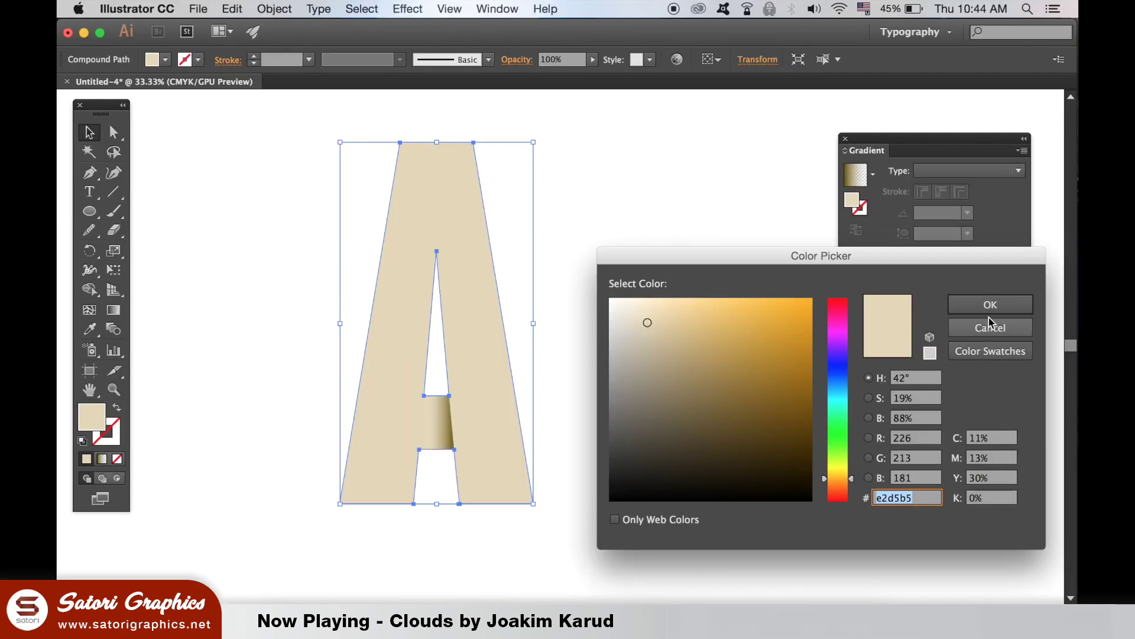
{"action": "left_click", "coordinate": [991, 305]}
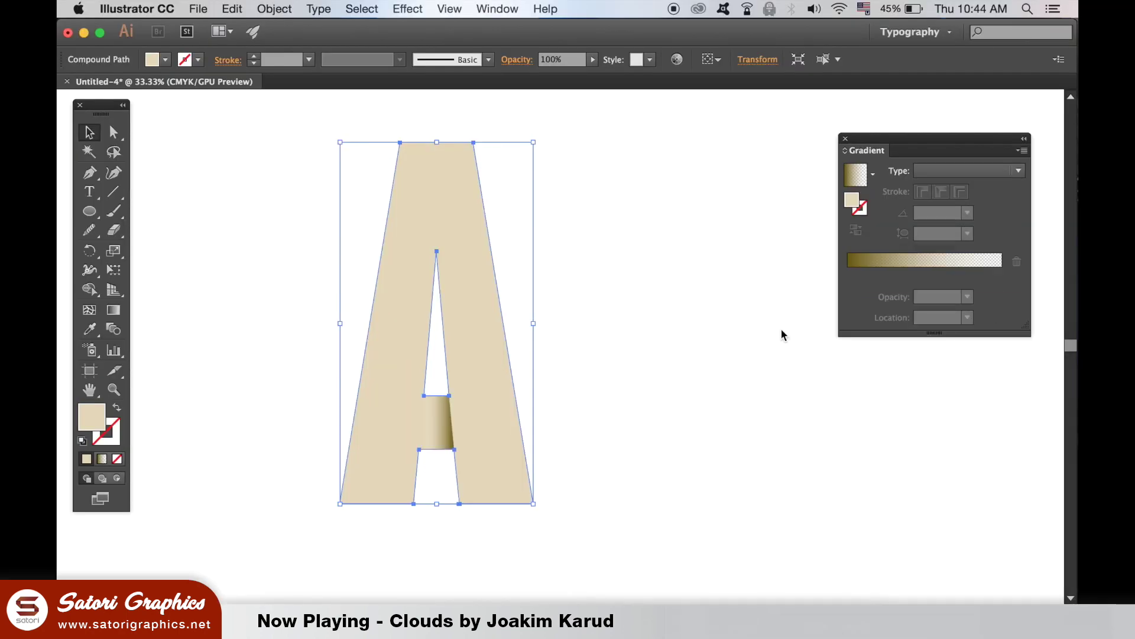
{"action": "scroll", "coordinate": [586, 398], "scroll_direction": "up", "scroll_amount": 3}
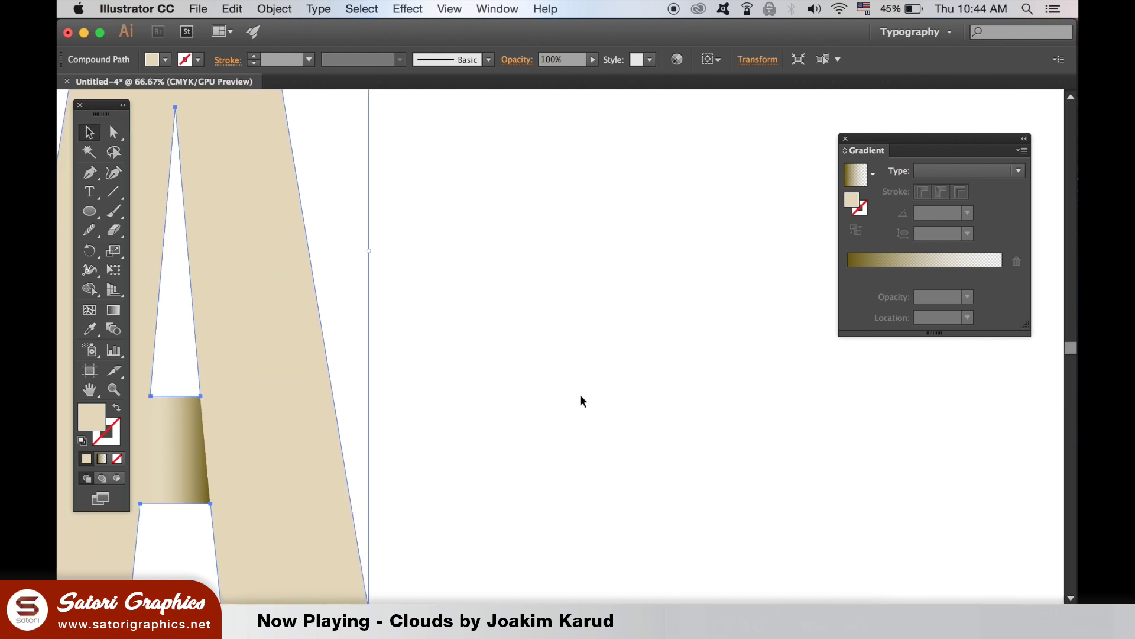
{"action": "scroll", "coordinate": [747, 274], "scroll_direction": "down", "scroll_amount": 1}
Step: Set the crossbar gradient's right stop to RGB beige e2d5b5
{"action": "left_click", "coordinate": [388, 337]}
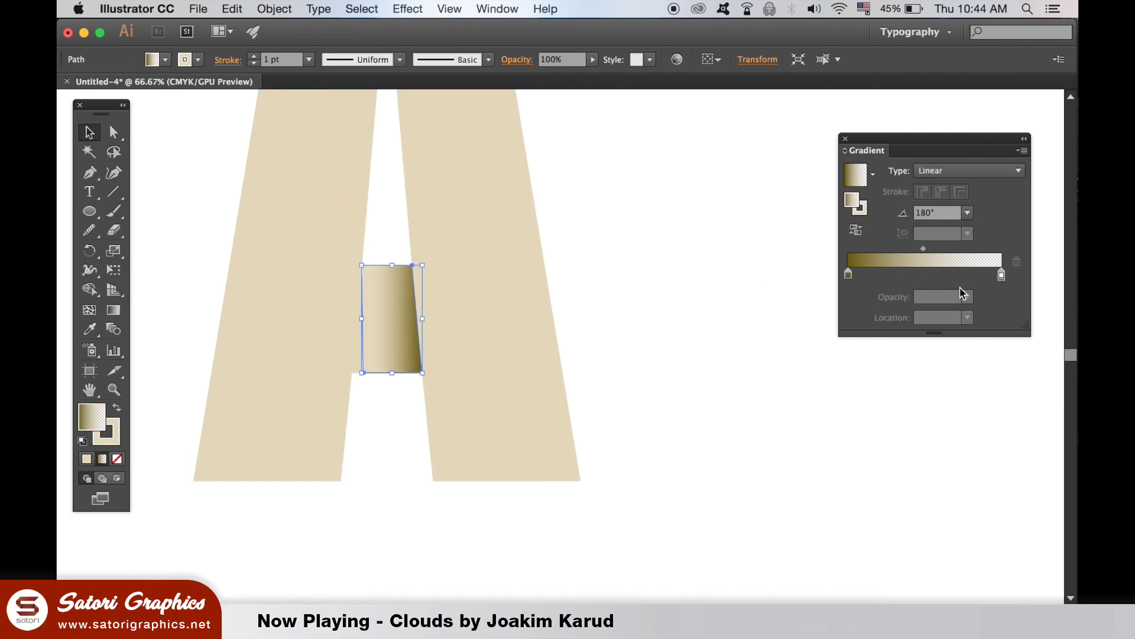
{"action": "double_click", "coordinate": [1002, 278]}
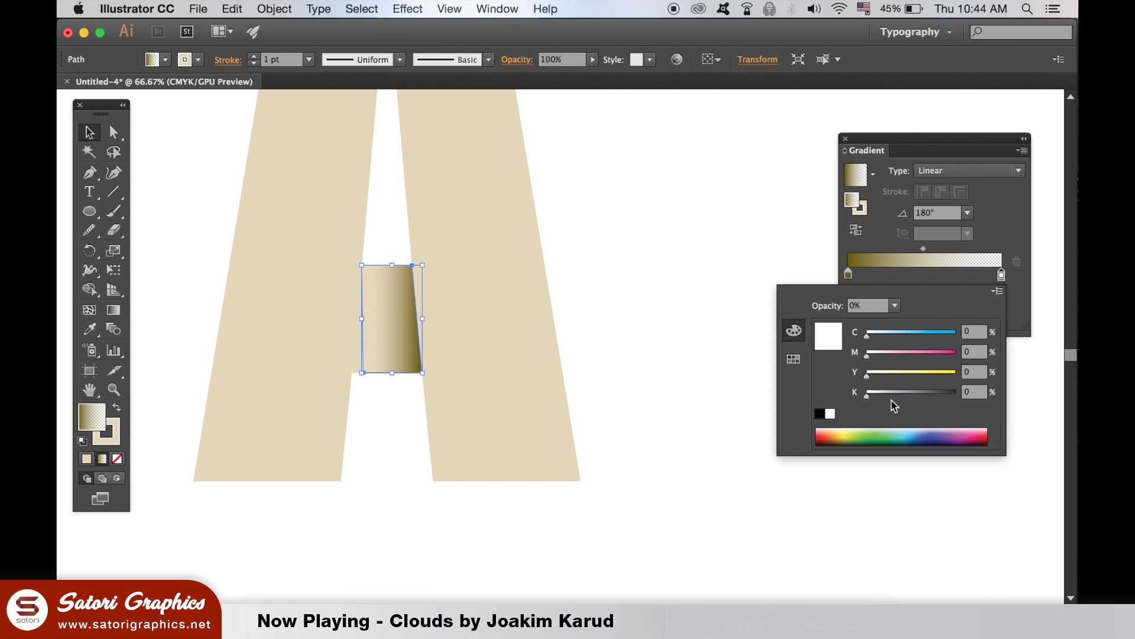
{"action": "left_click", "coordinate": [794, 359]}
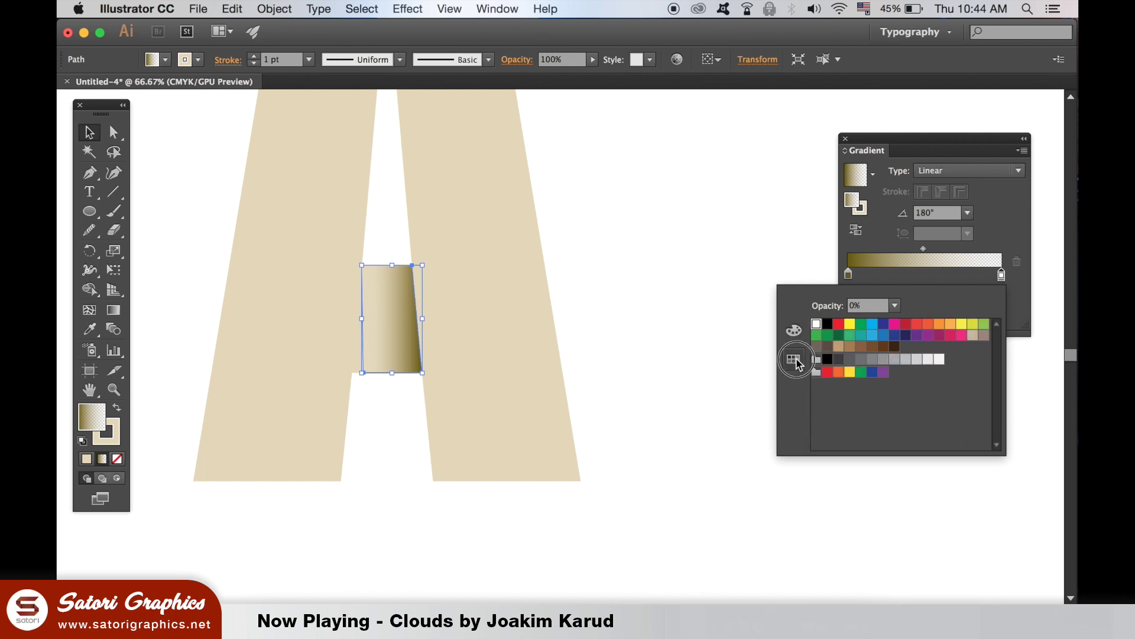
{"action": "left_click", "coordinate": [794, 330]}
{"action": "left_click", "coordinate": [997, 291]}
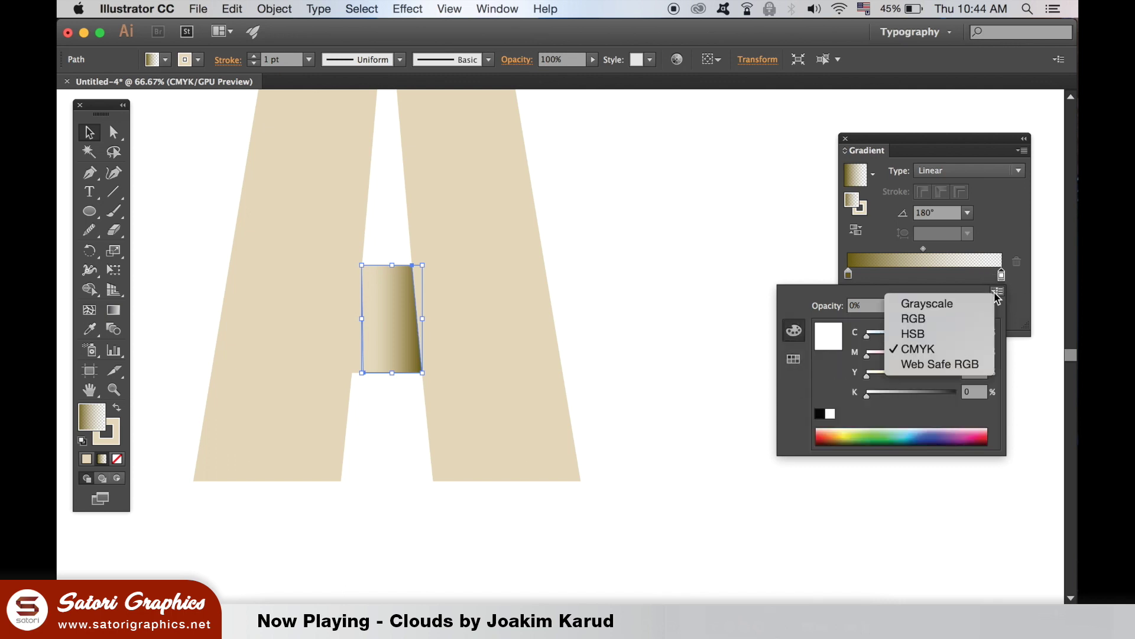
{"action": "left_click", "coordinate": [956, 327]}
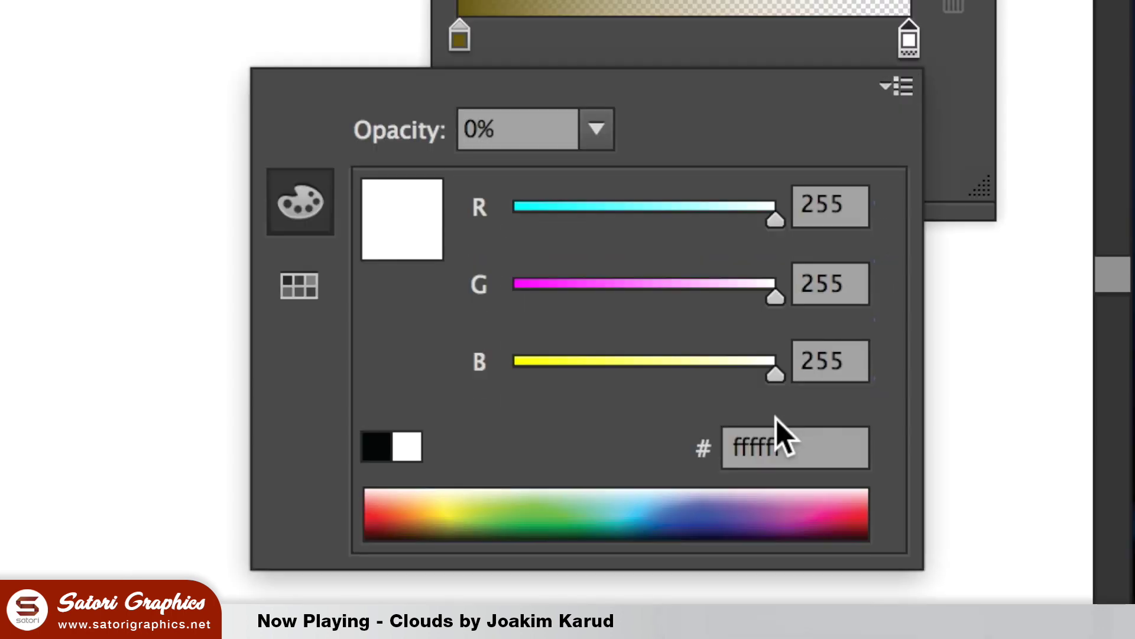
{"action": "left_click_drag", "start_coordinate": [967, 417], "coordinate": [911, 410]}
{"action": "type", "text": "e2d5b5"}
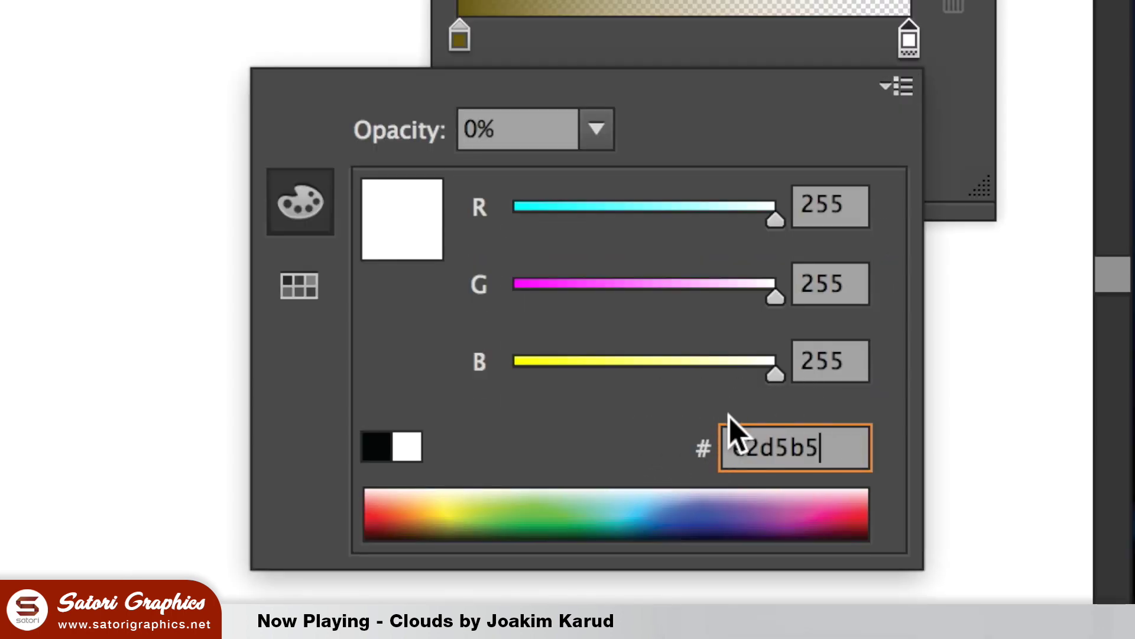
{"action": "key", "text": "Return"}
{"action": "left_click", "coordinate": [584, 308]}
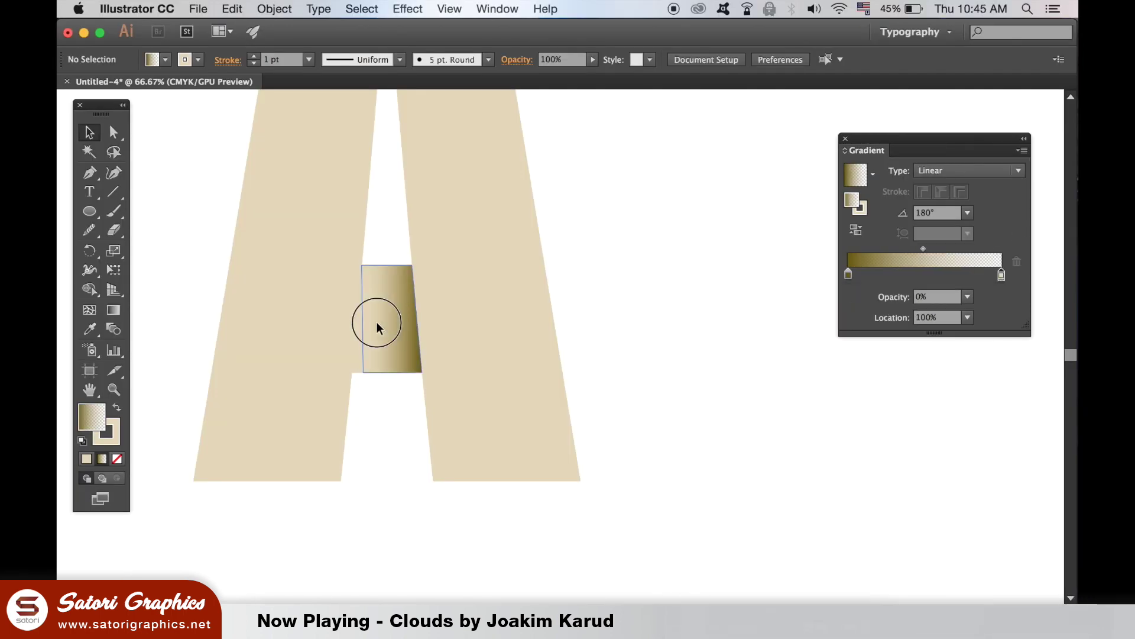
{"action": "left_click", "coordinate": [375, 322]}
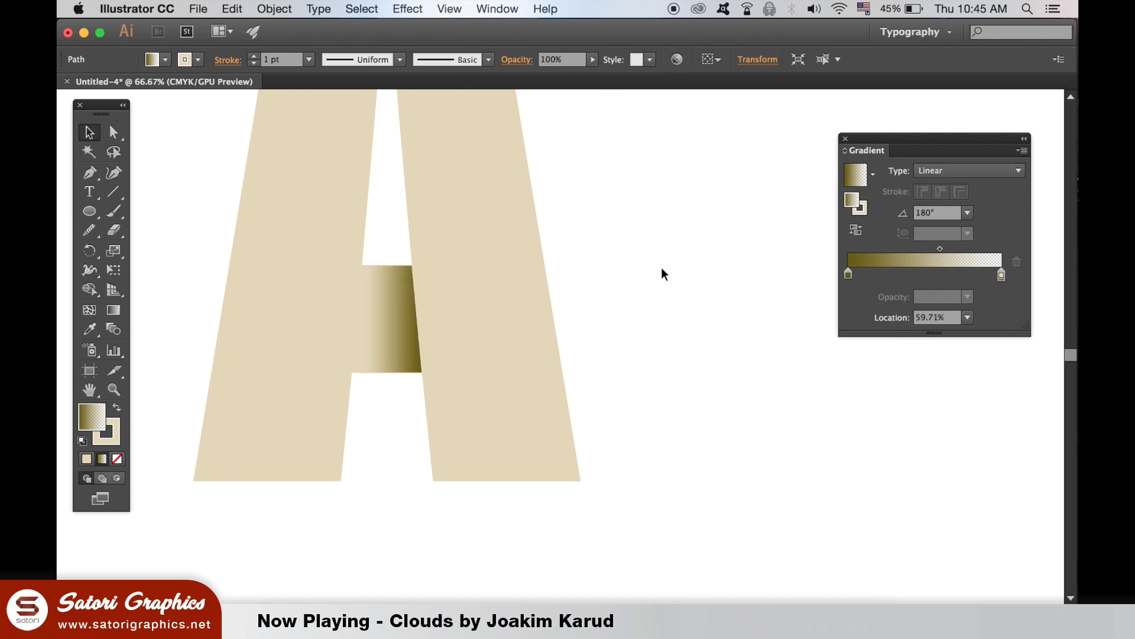
{"action": "left_click", "coordinate": [662, 273]}
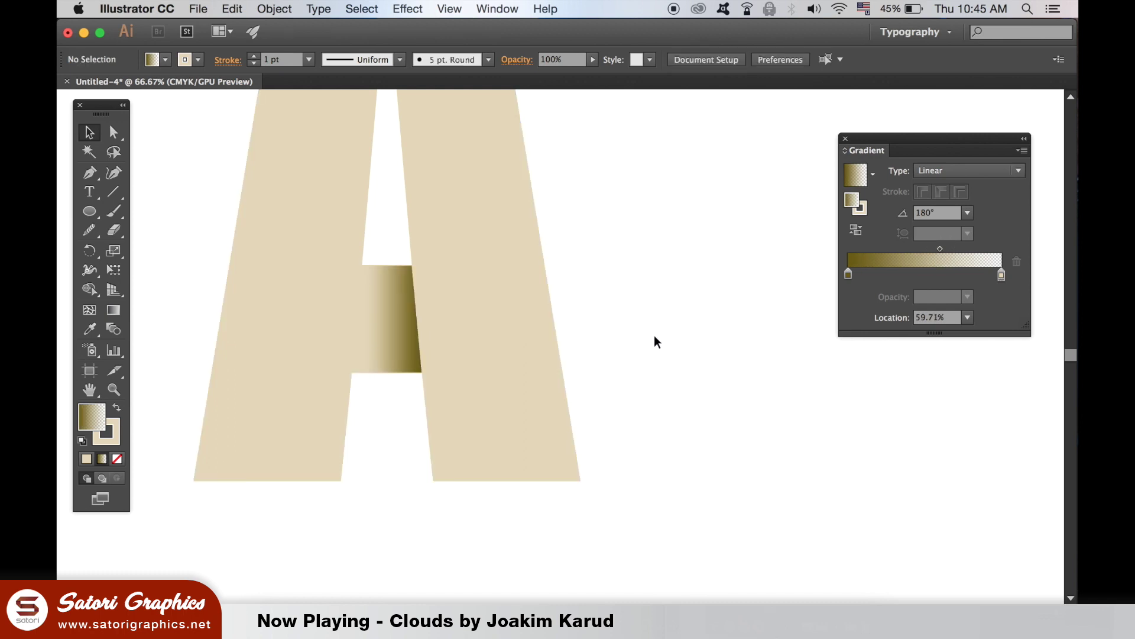
Step: Drag the crossbar gradient's midpoint to 30.53%, then zoom out to view the whole letter
{"action": "key", "text": "super+minus"}
{"action": "key", "text": "super+minus"}
{"action": "key", "text": "super+minus"}
{"action": "key", "text": "super+minus"}
{"action": "key", "text": "super+plus"}
{"action": "key", "text": "super+plus"}
{"action": "key", "text": "super+plus"}
{"action": "key", "text": "super+plus"}
{"action": "left_click", "coordinate": [381, 363]}
{"action": "left_click_drag", "start_coordinate": [940, 249], "coordinate": [895, 249]}
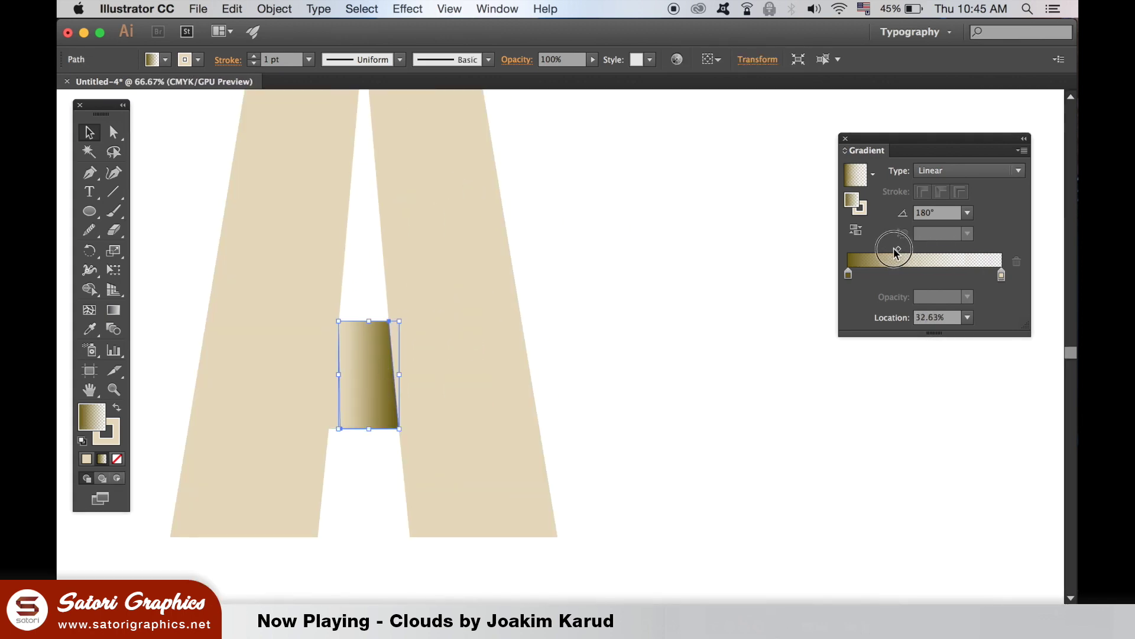
{"action": "left_click", "coordinate": [800, 286]}
{"action": "key", "text": "super+minus"}
{"action": "key", "text": "super+minus"}
{"action": "key", "text": "super+minus"}
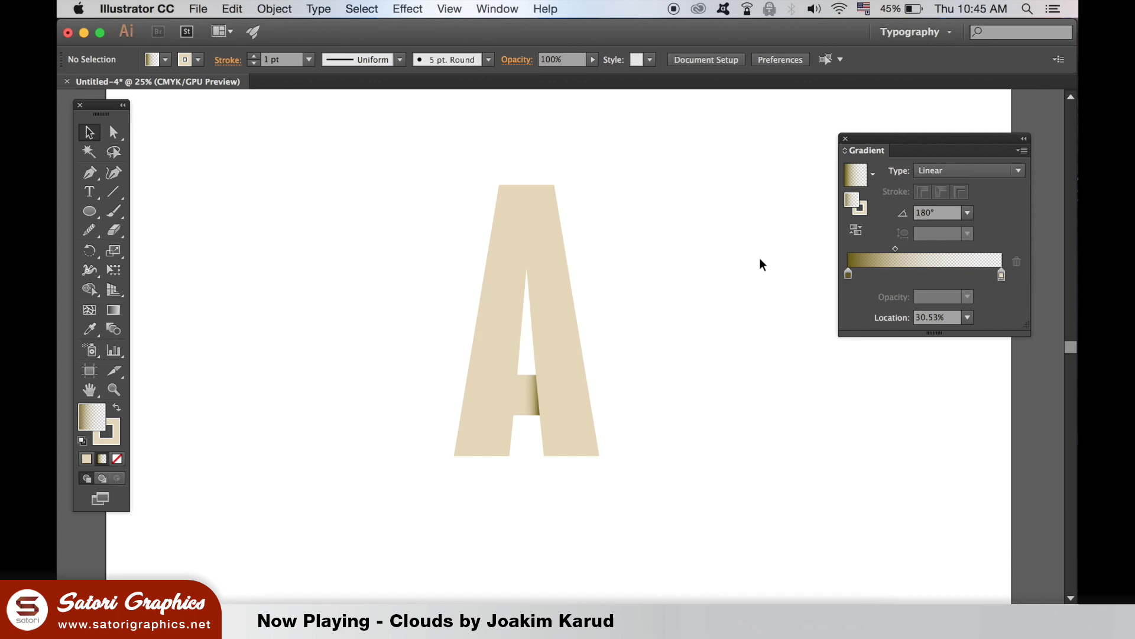